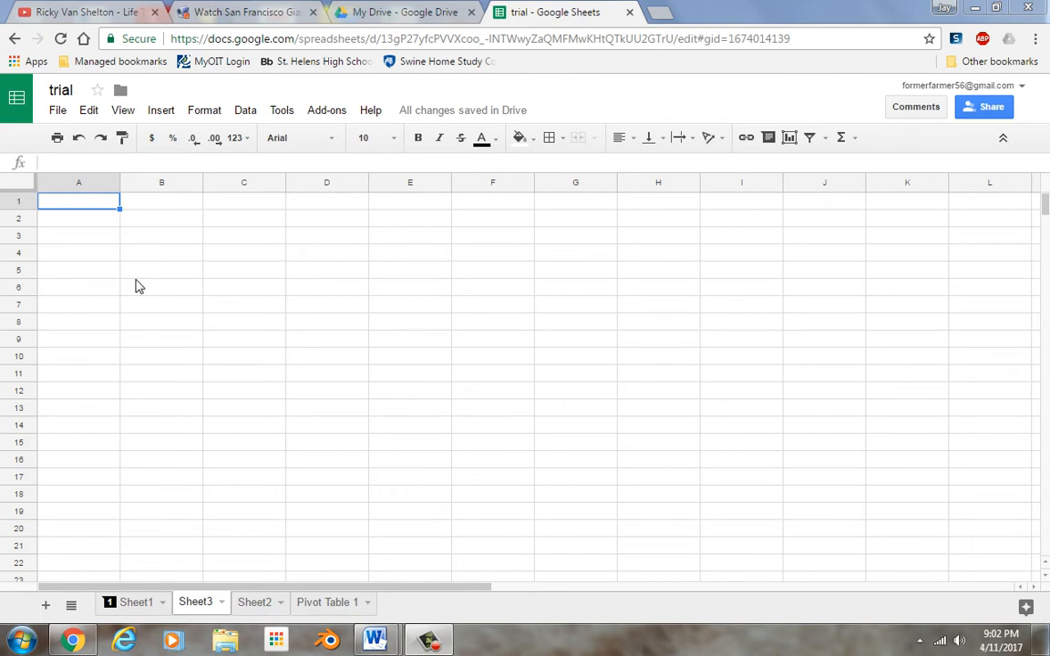
Step: Calculate the critical z value for a probability of .025 in cell A1 using the NORMSINV function
double_click(100, 208)
type("=nor")
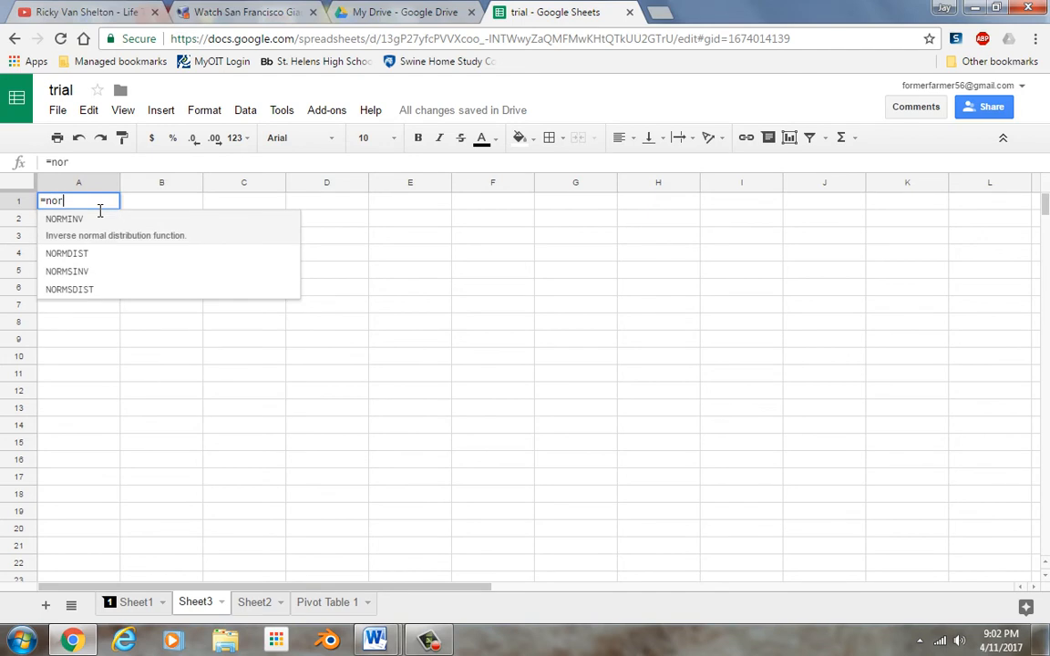
left_click(85, 270)
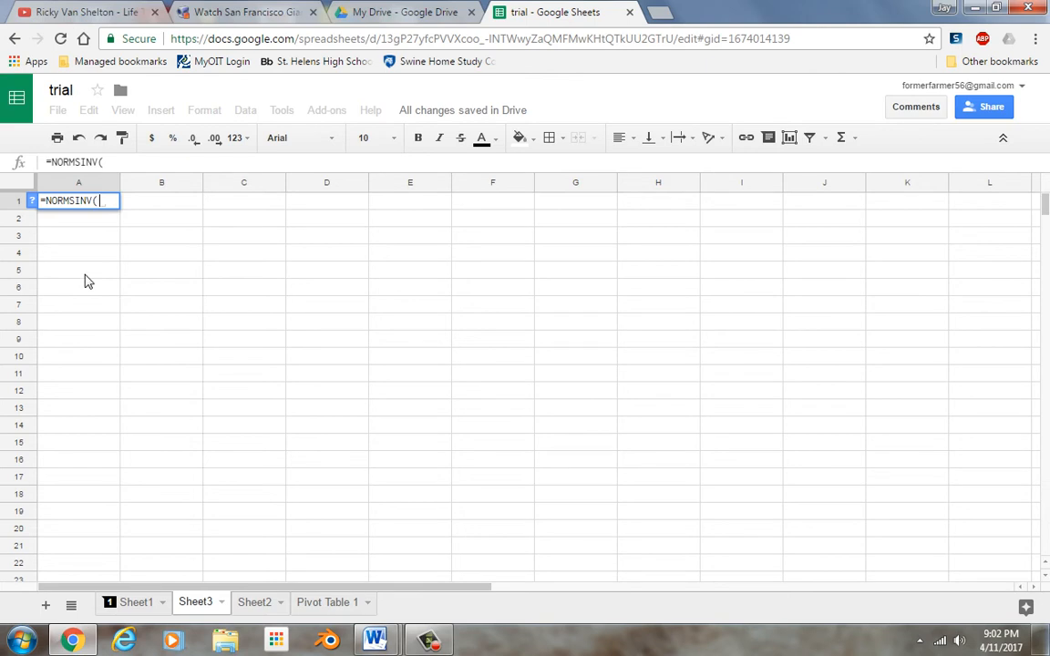
type(".025")
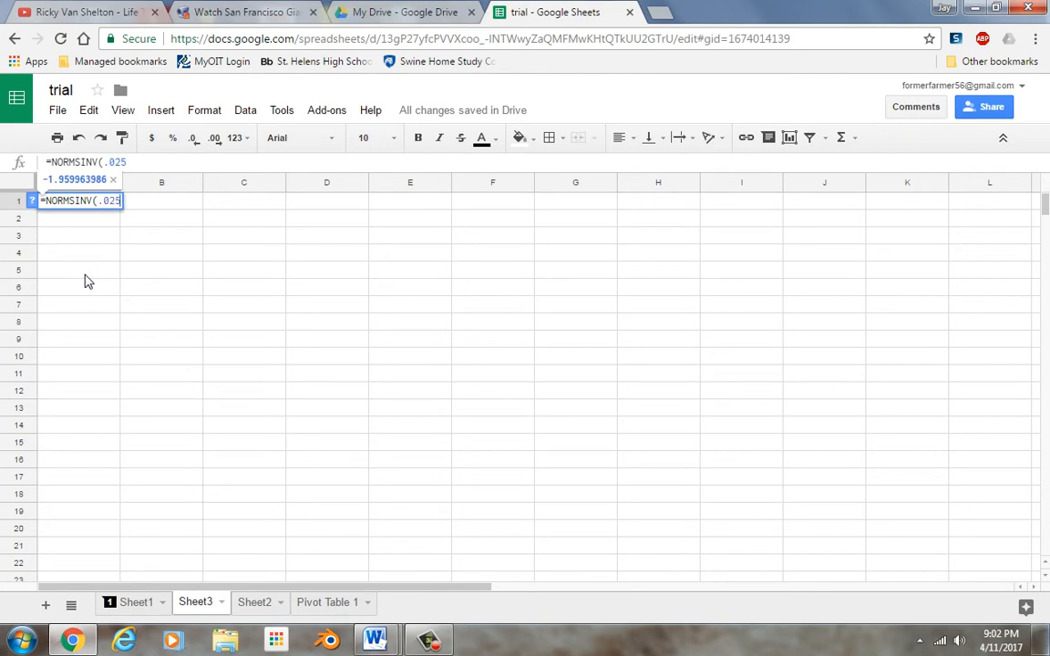
key("Return")
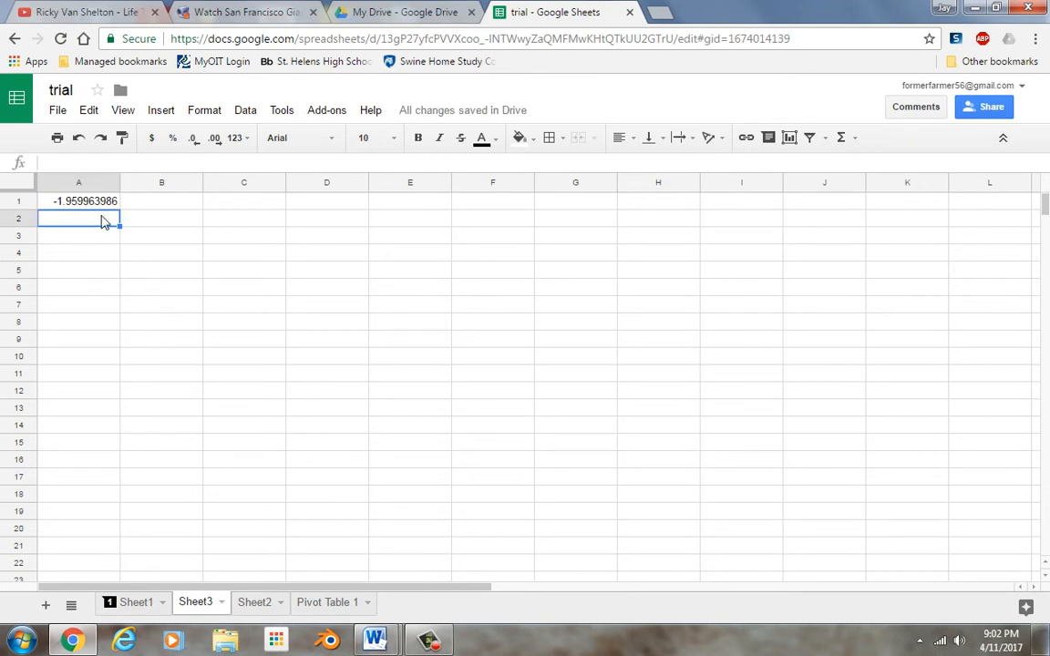
Step: Calculate the critical t value in cell A2 using TINV with probability .025 and 15 degrees of freedom
type("=t")
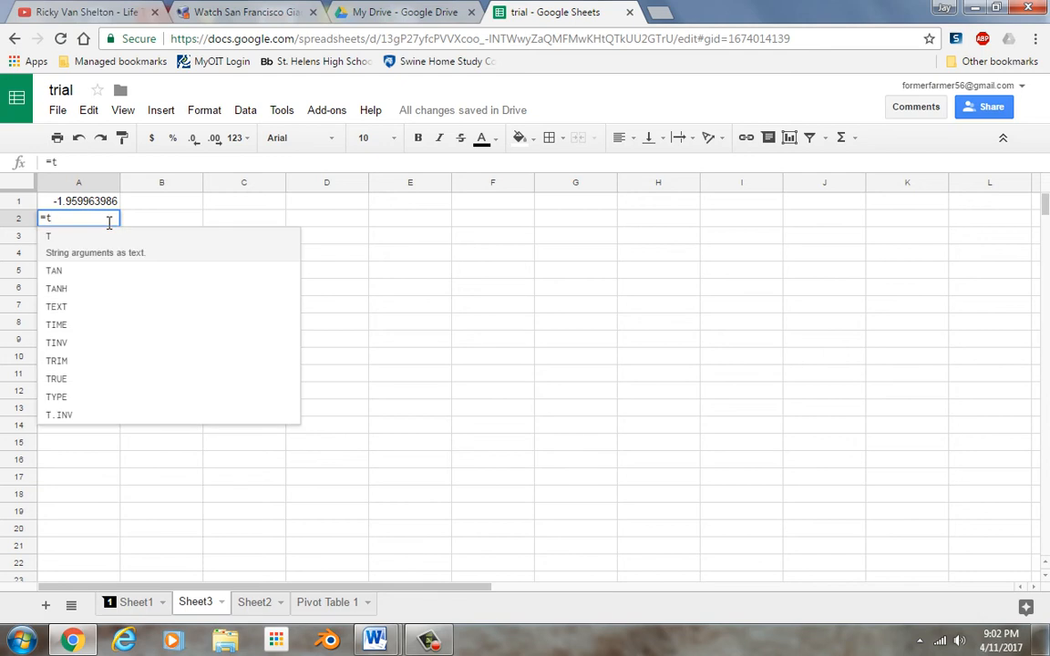
left_click(78, 354)
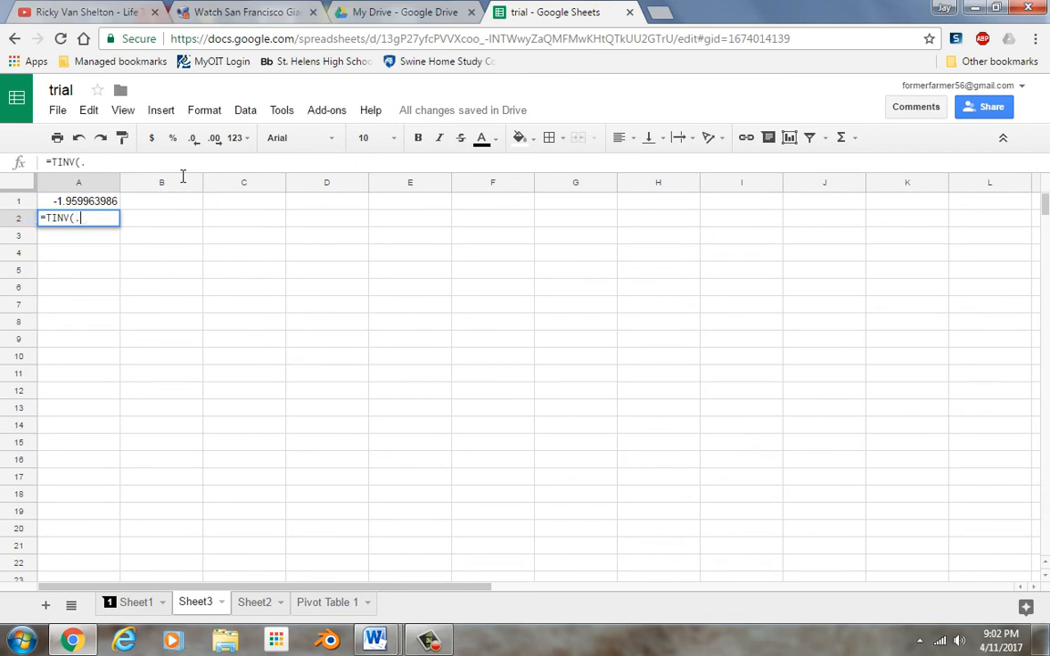
type(".025,")
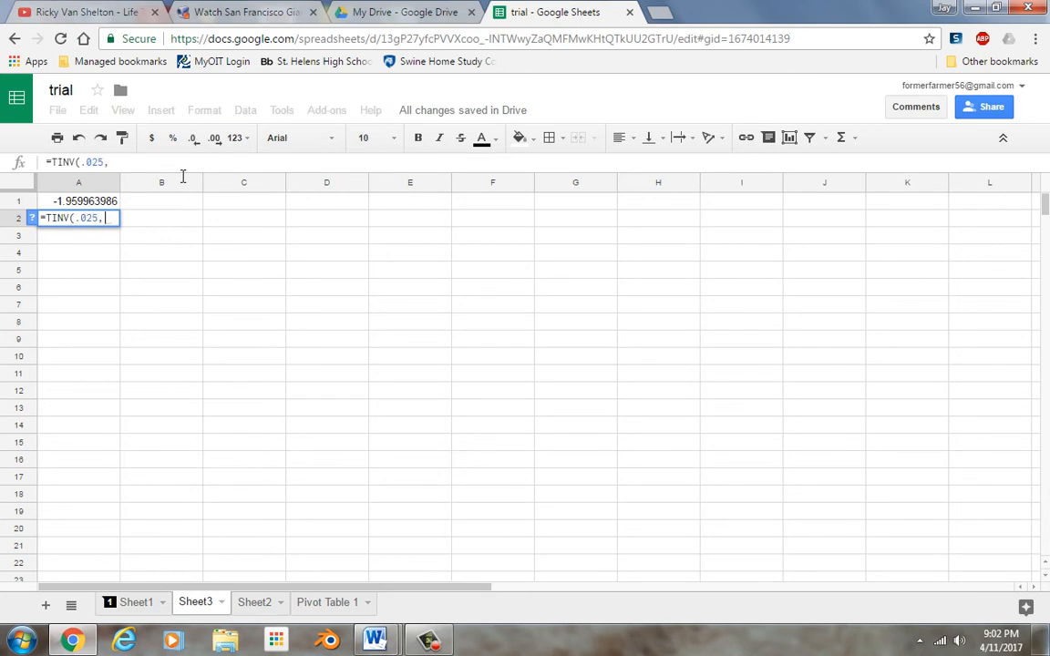
type("15")
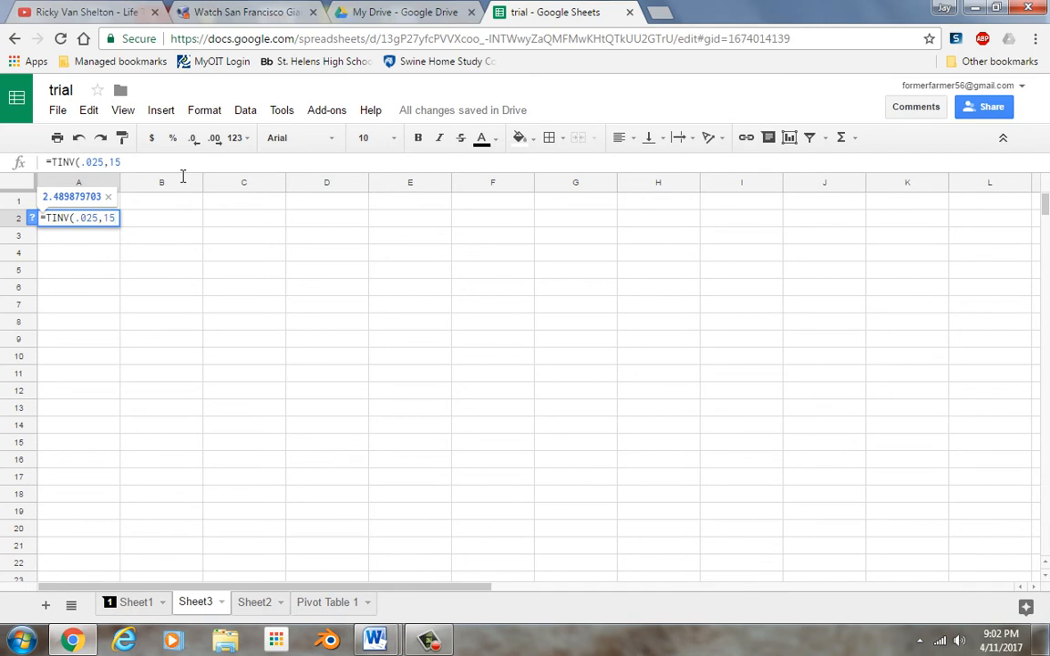
key("Return")
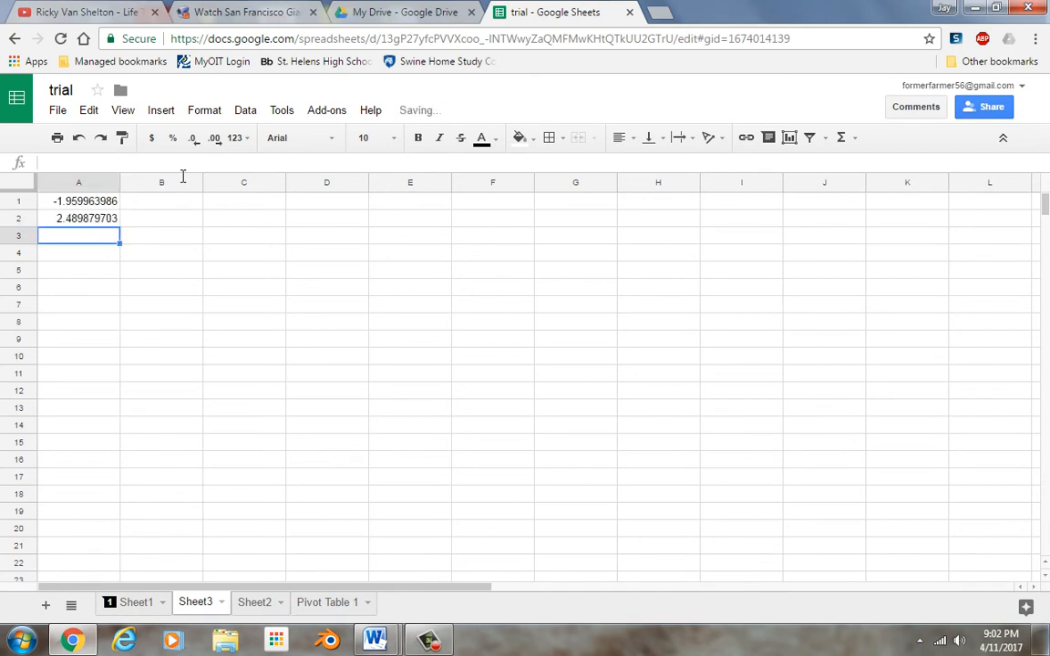
double_click(117, 219)
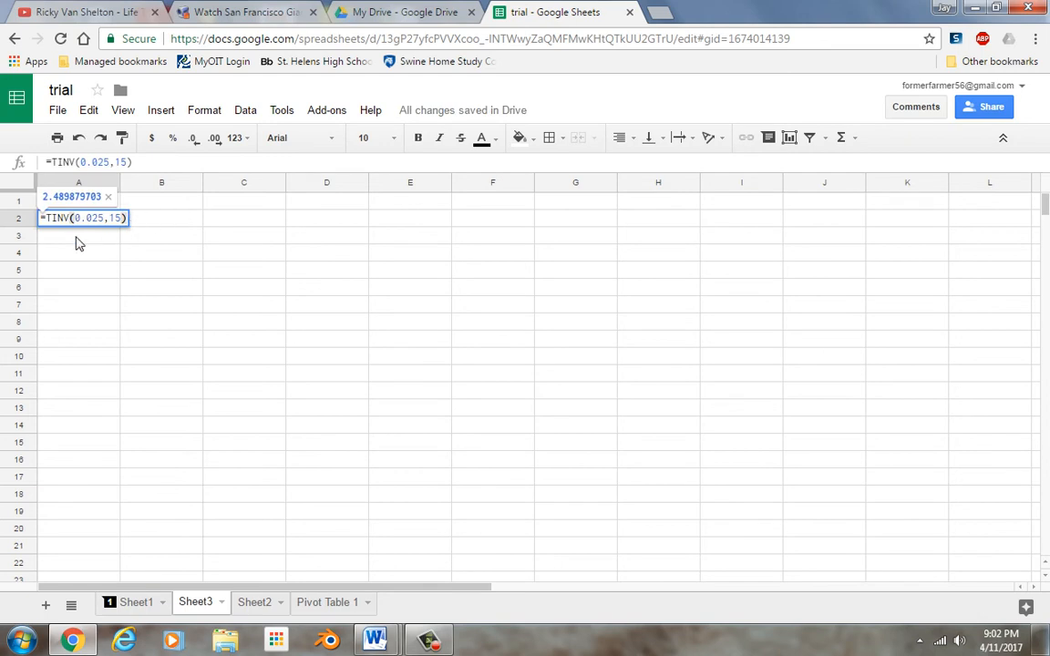
key("Escape")
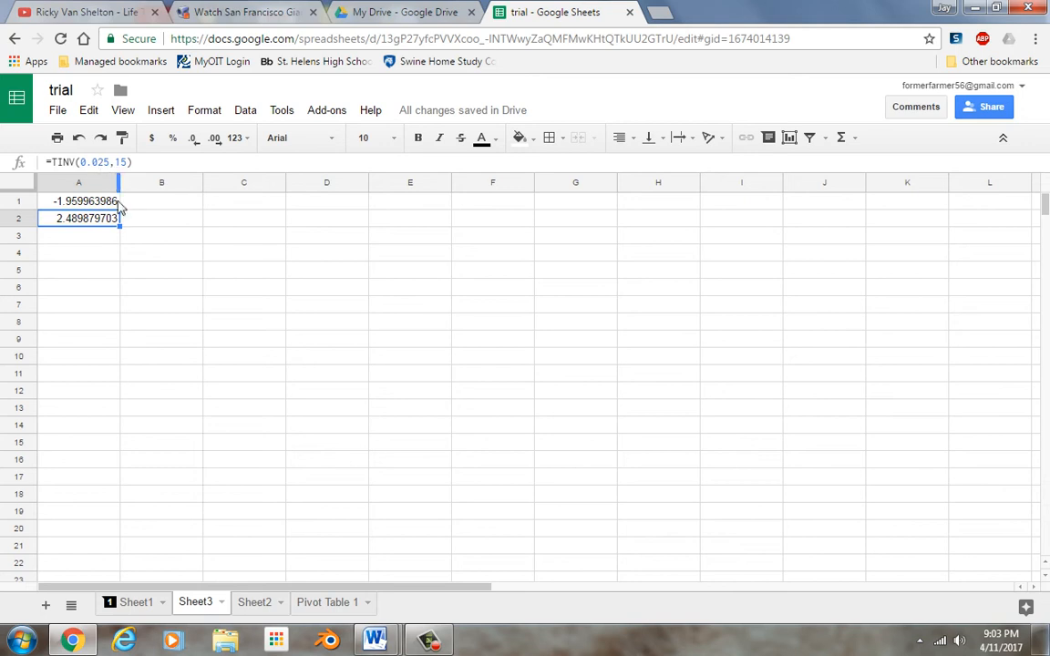
Step: Try to calculate an inverse t value in cell A3 with the formula =T.INV(.025.15)
double_click(107, 239)
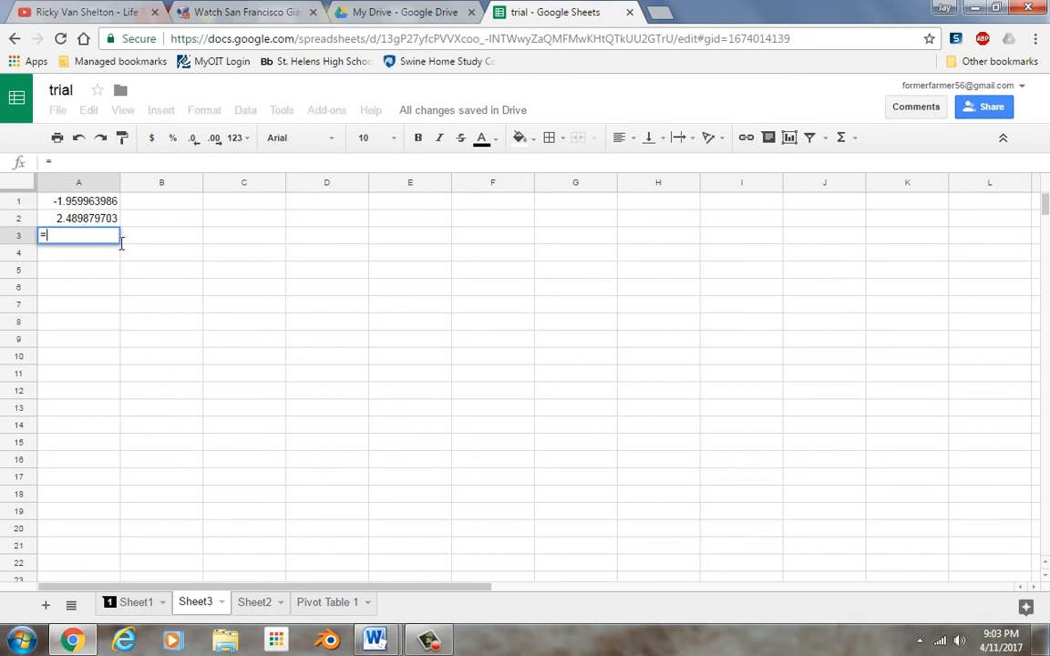
type("=t/")
key("BackSpace")
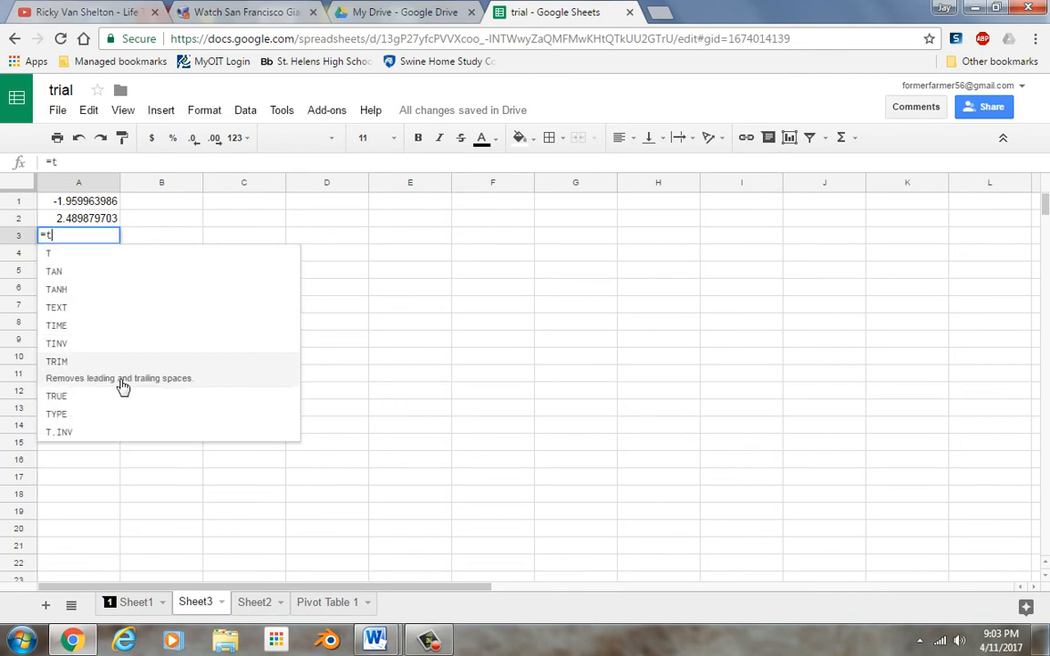
left_click(110, 433)
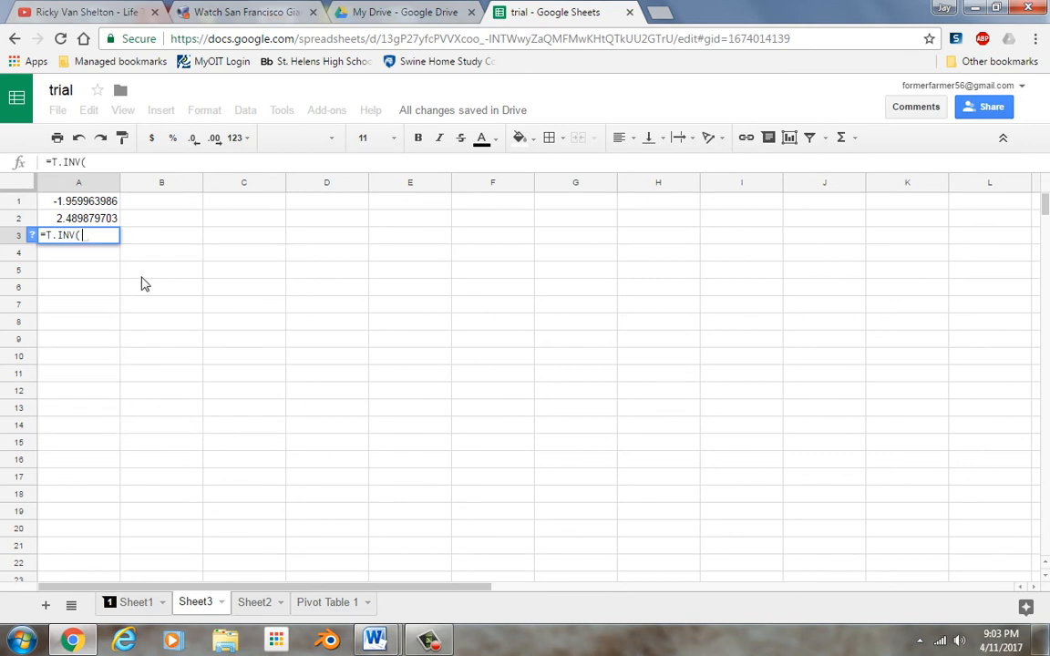
type(".025")
type(",10")
key("Return")
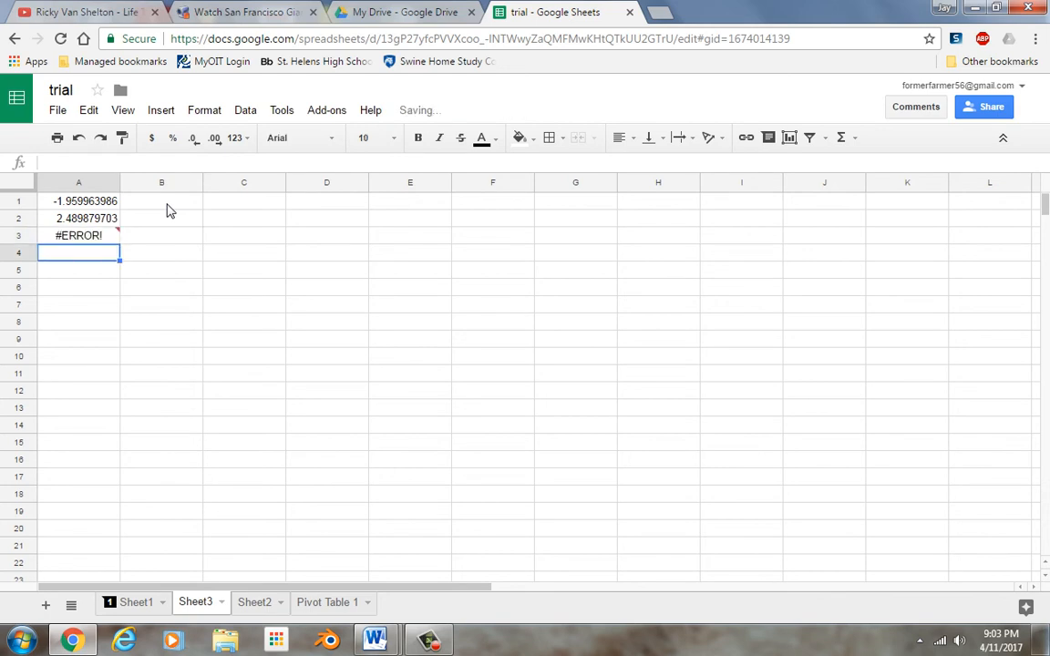
Step: Clear the T.INV formula from cell A3
double_click(77, 235)
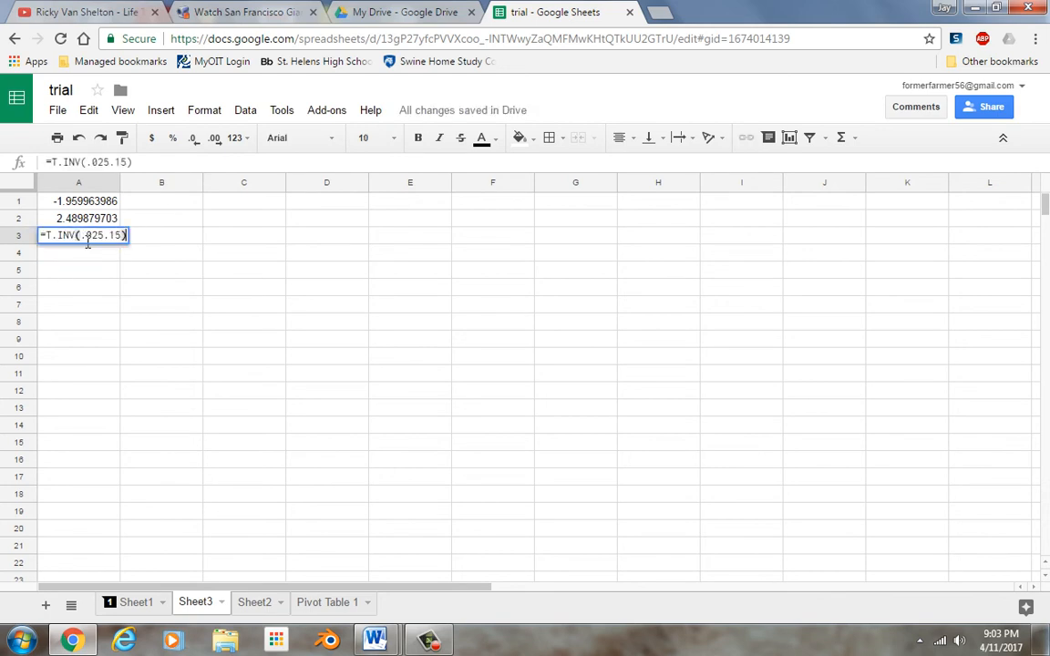
key("Left")
left_click_drag(128, 235, 41, 238)
key("BackSpace")
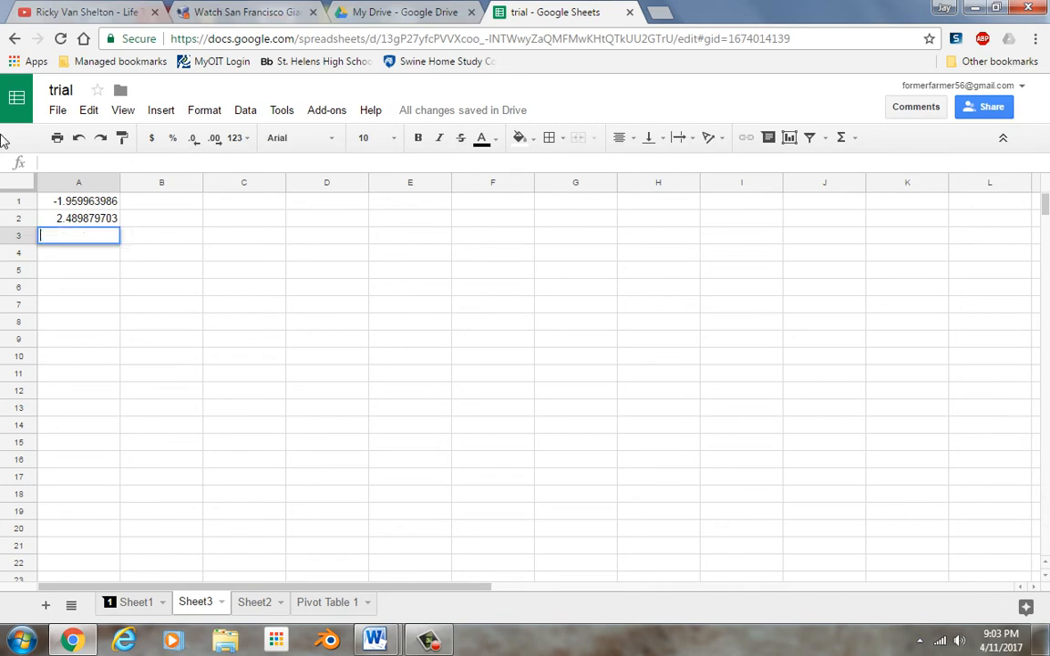
left_click(186, 239)
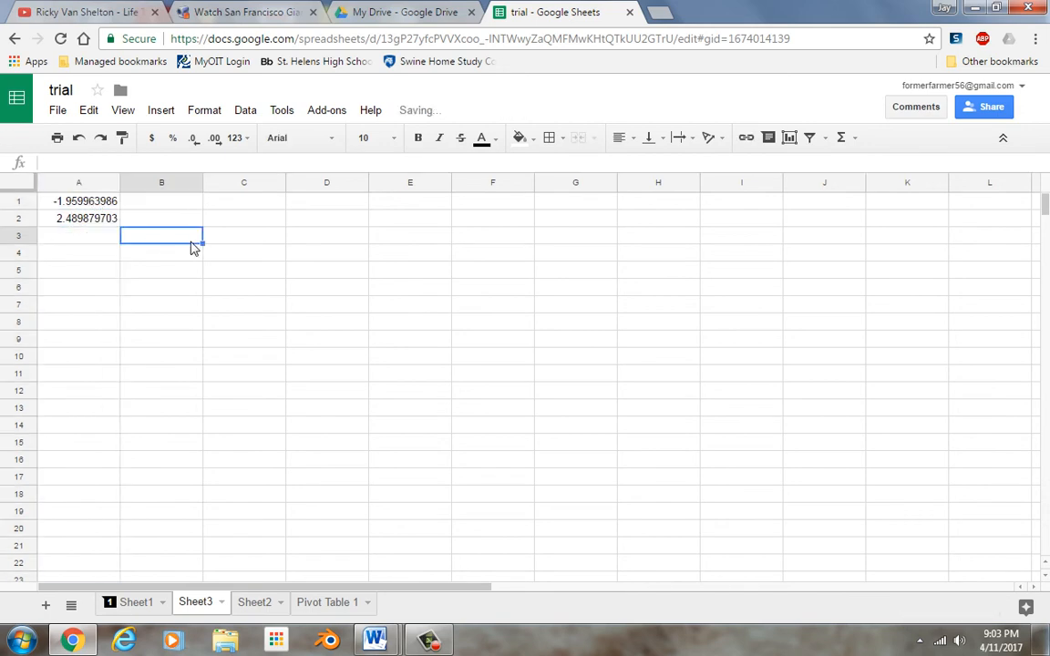
left_click(84, 222)
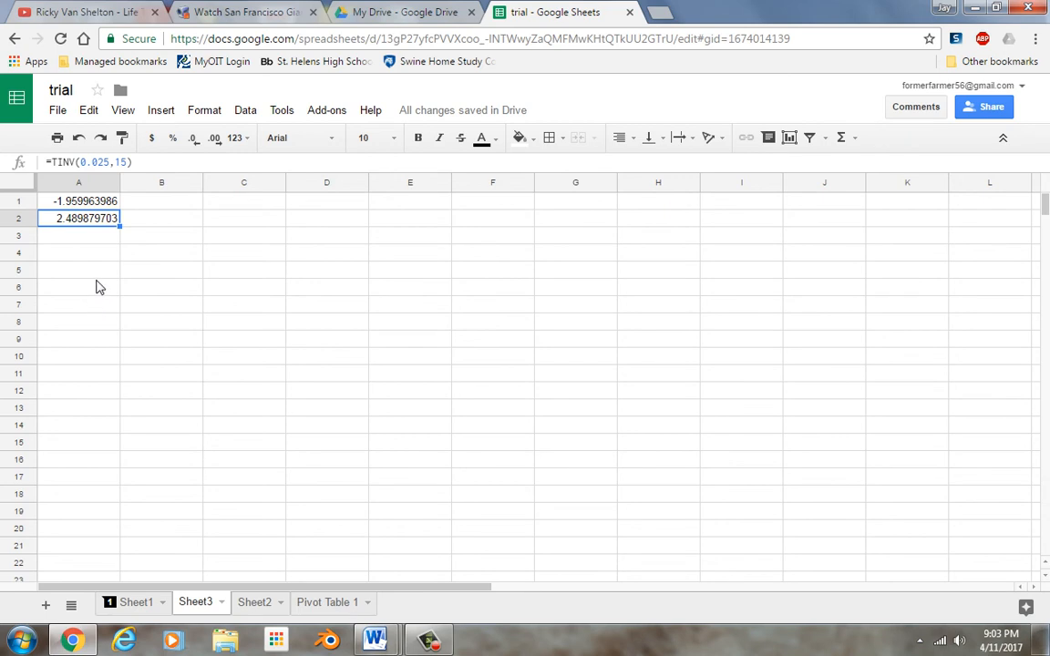
Step: Calculate the cumulative standard normal probability for a z value of 1.5 in cell A4 using NORMSDIST
left_click(113, 255)
type("=nor")
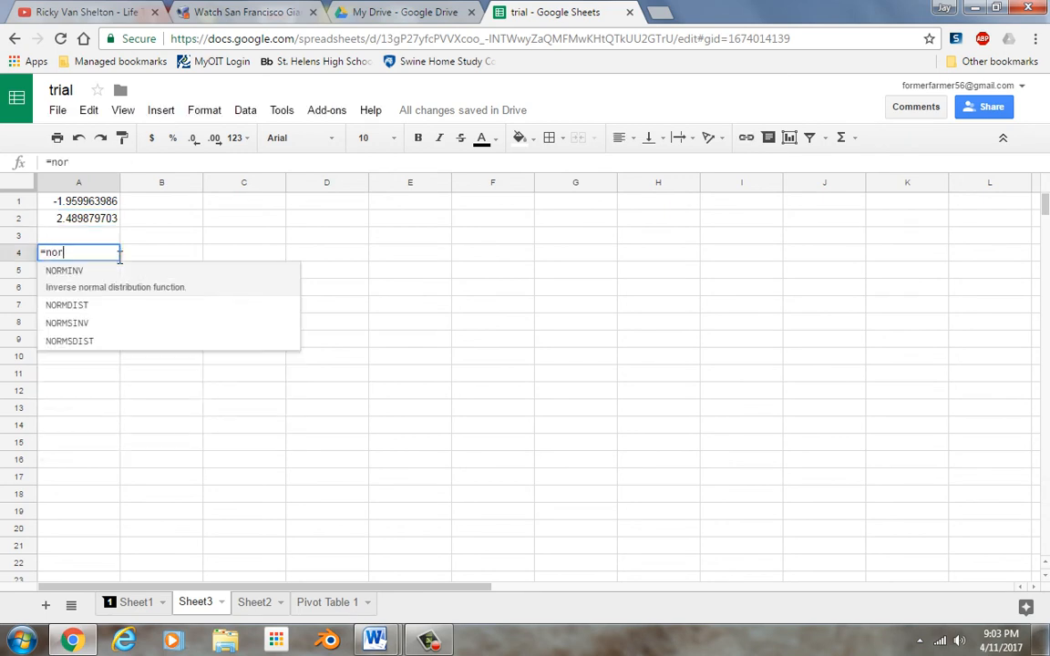
left_click(96, 345)
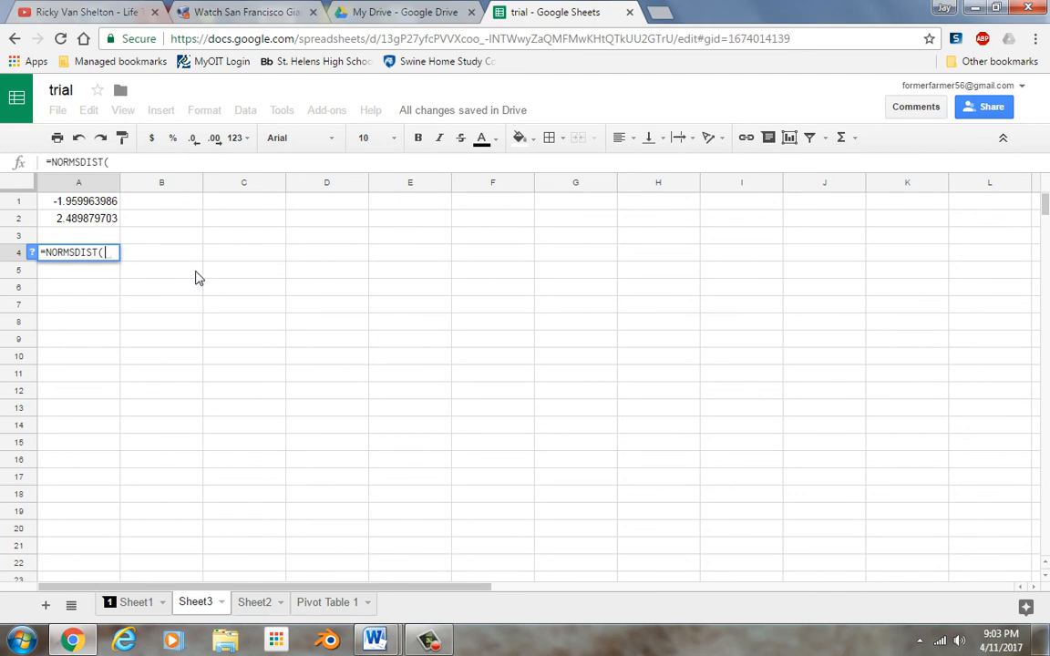
type("1.5")
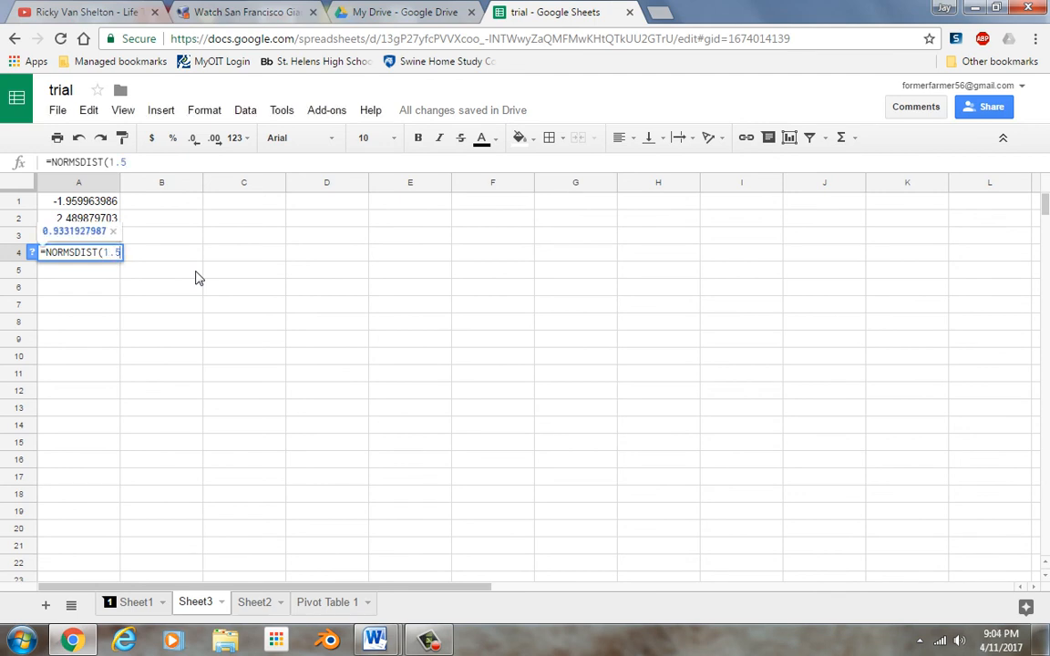
key("Return")
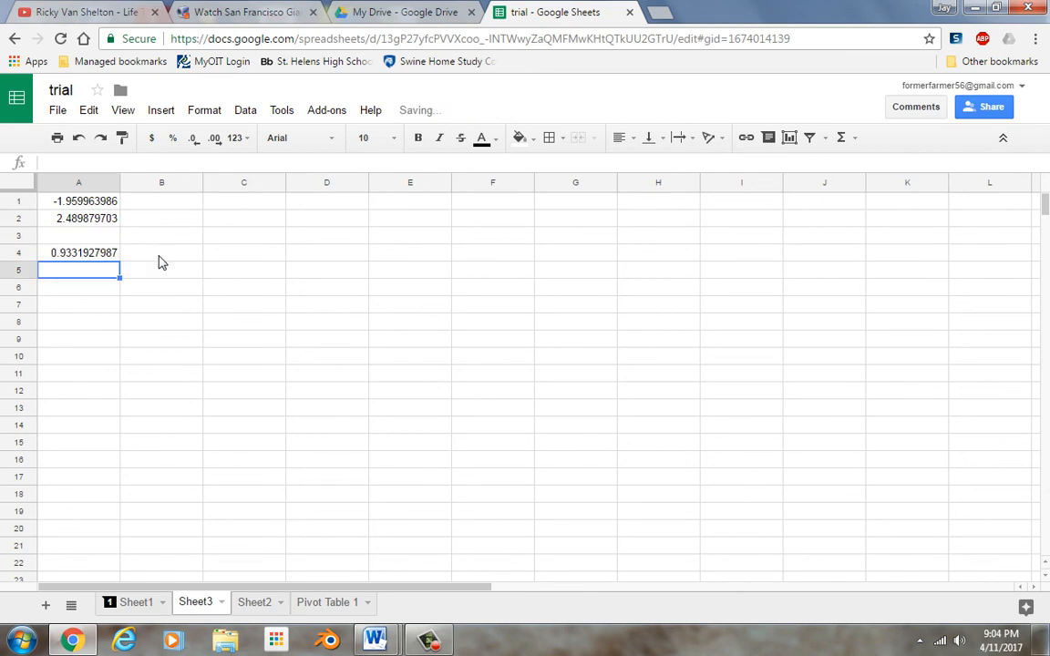
Step: Change the formula in cell A4 to the upper-tail probability, =1-NORMSDIST(1.5)
double_click(54, 256)
key("ctrl+a")
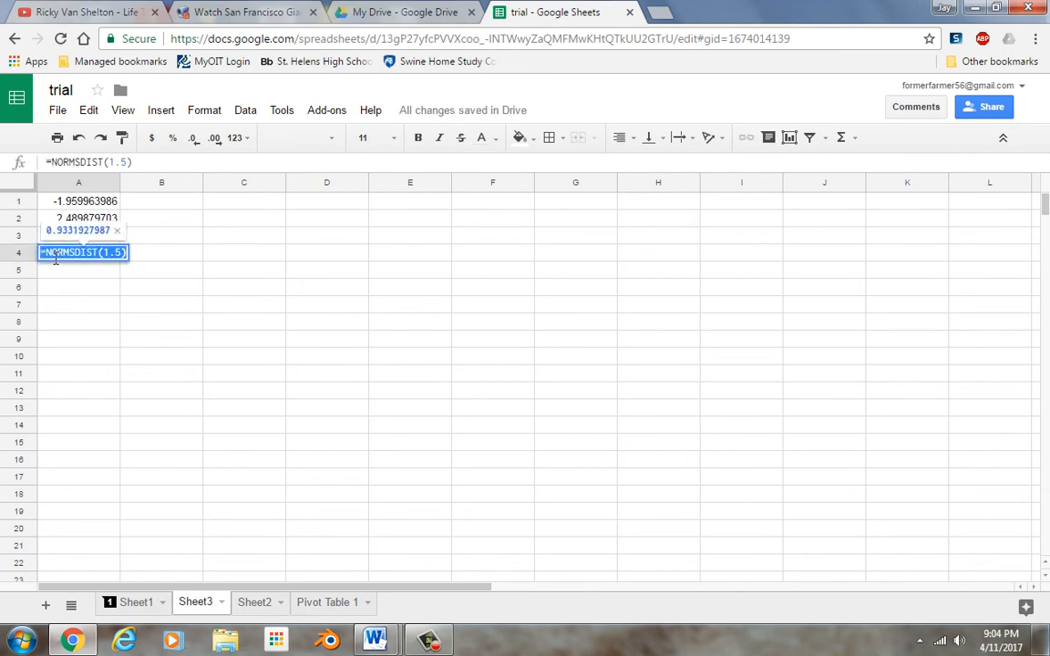
left_click(46, 252)
type("1-")
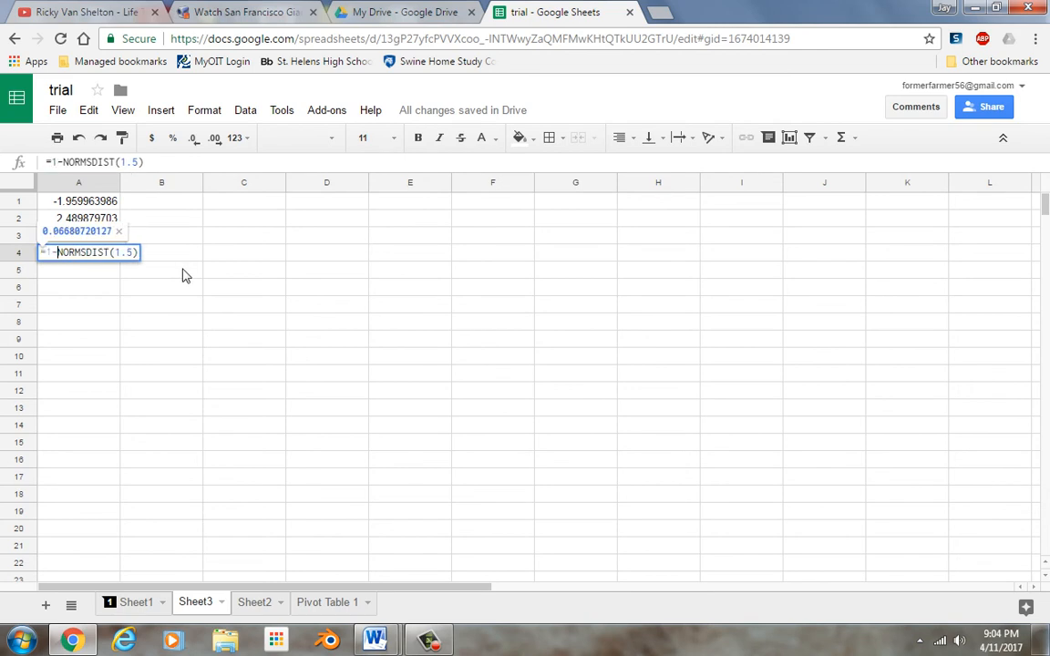
key("Return")
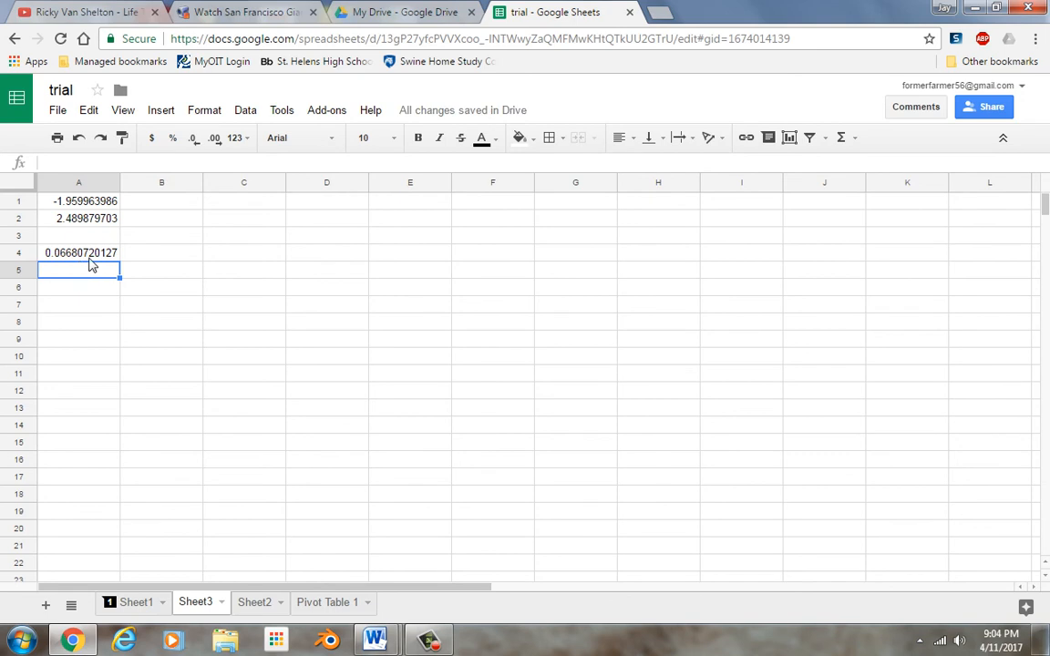
Step: Enter a Student's t-distribution formula in cell B4 using TDIST with the arguments 1.5 and 10
left_click(175, 259)
type("=t")
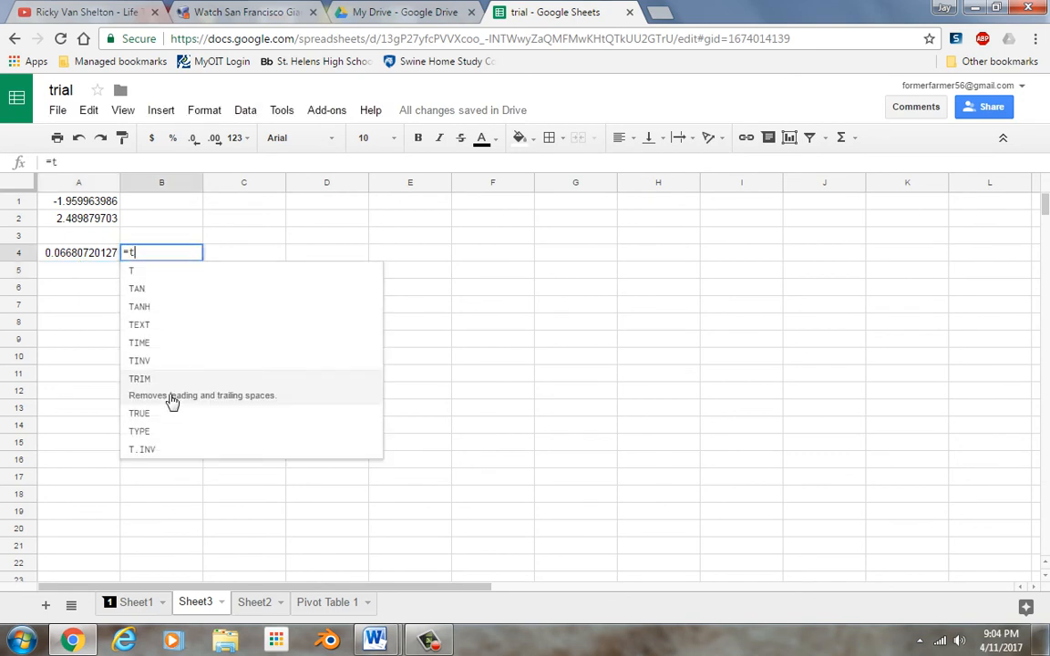
type(".")
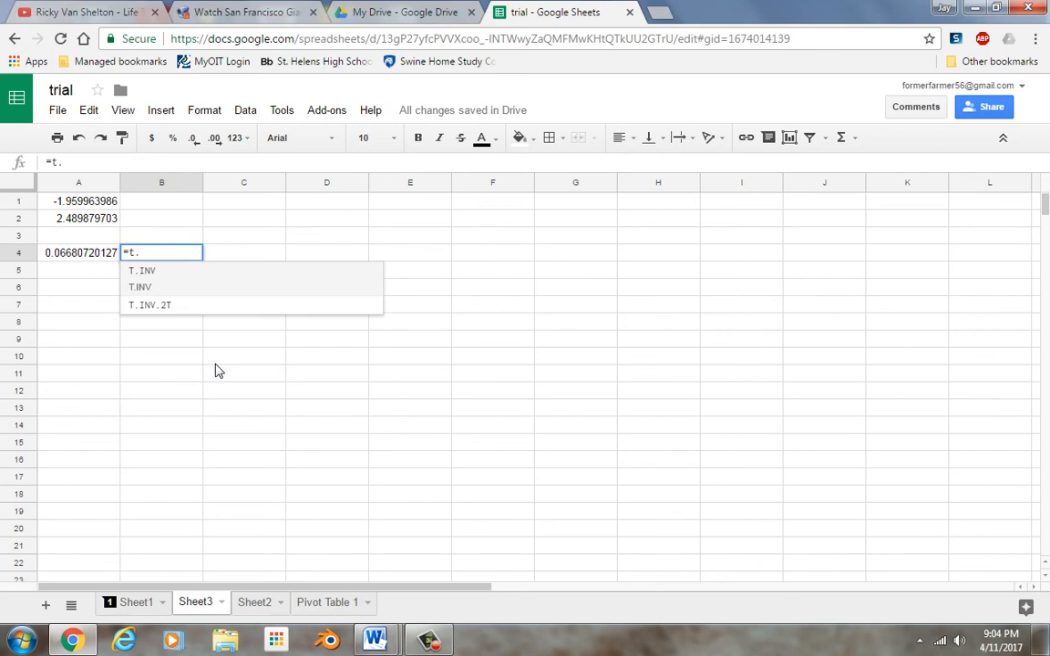
key("BackSpace")
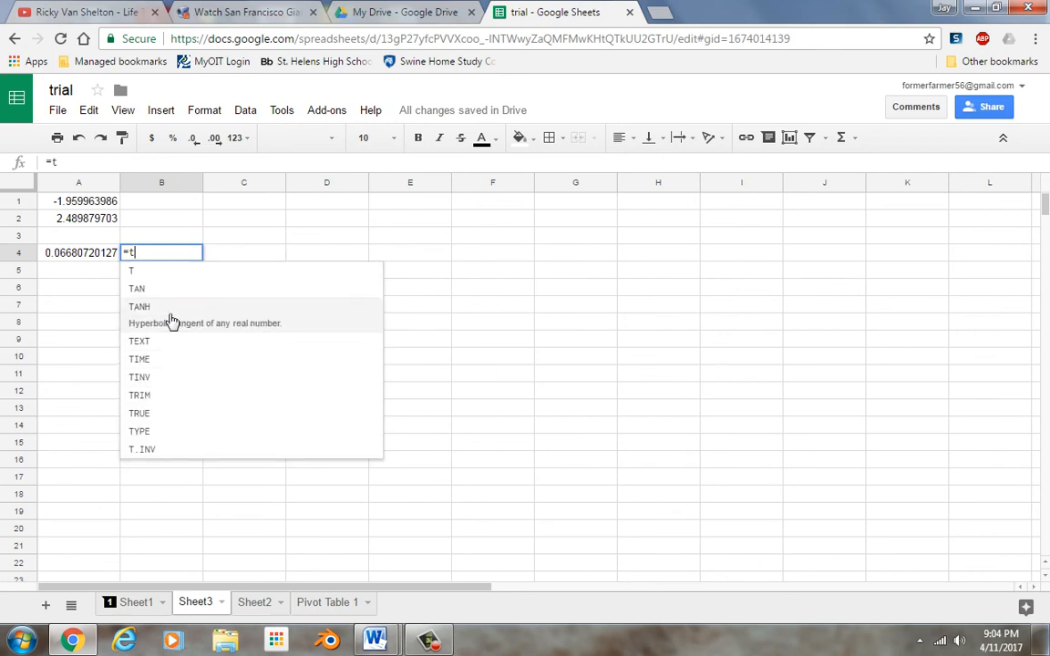
type("d")
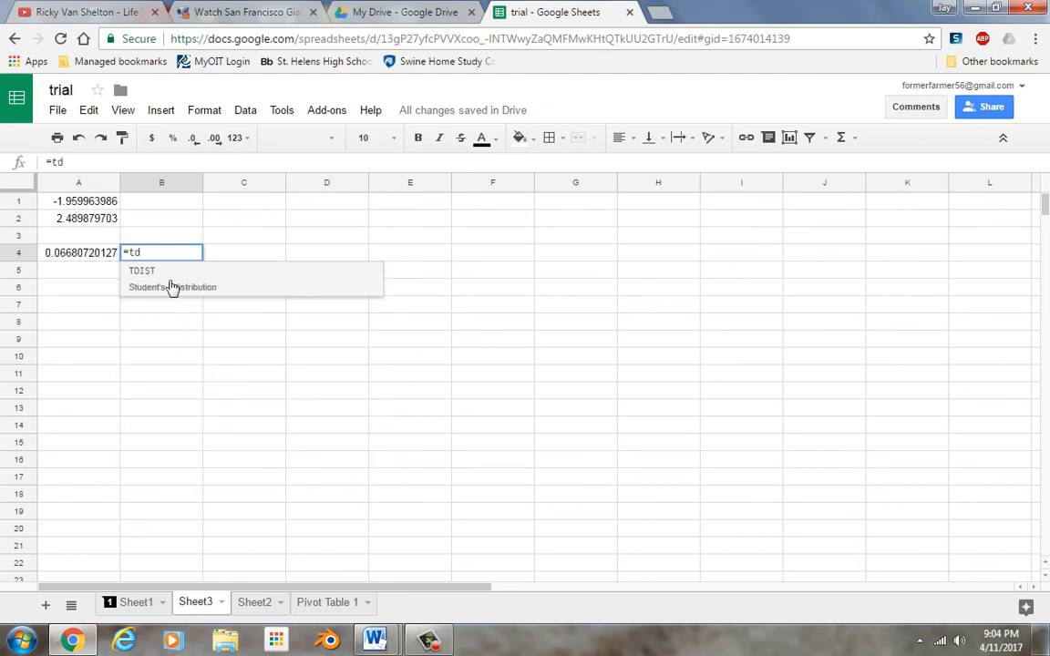
left_click(169, 286)
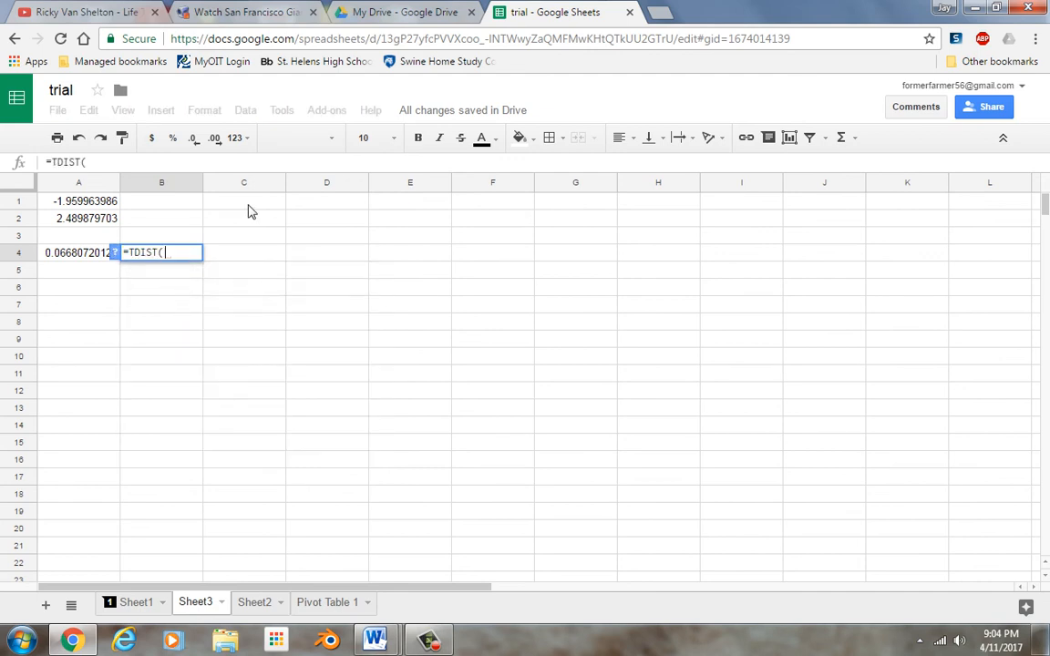
type("1.5")
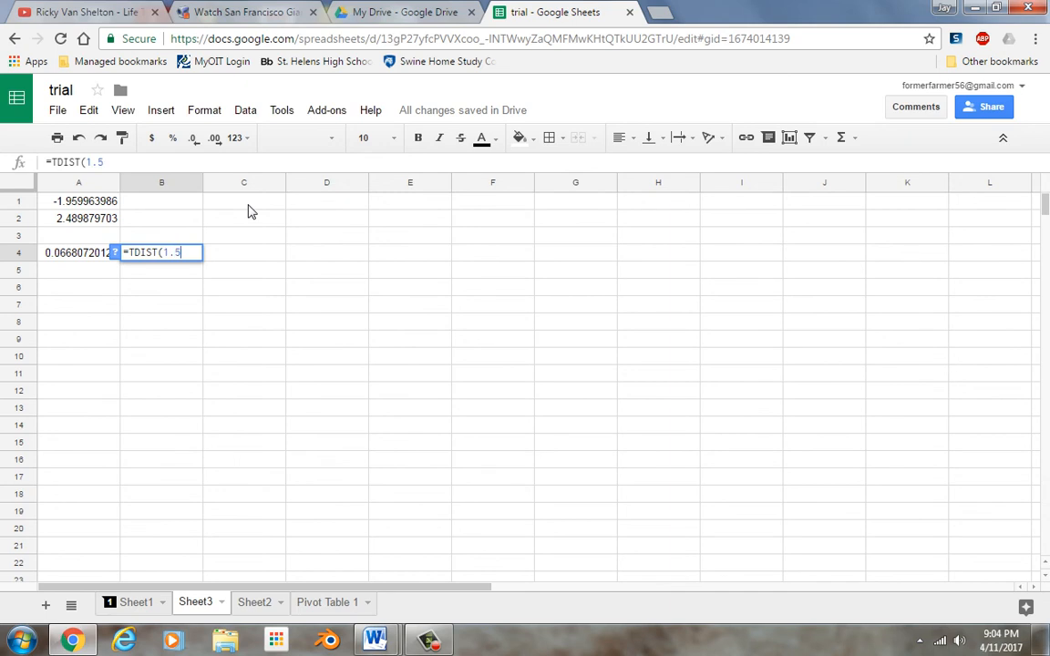
type(",")
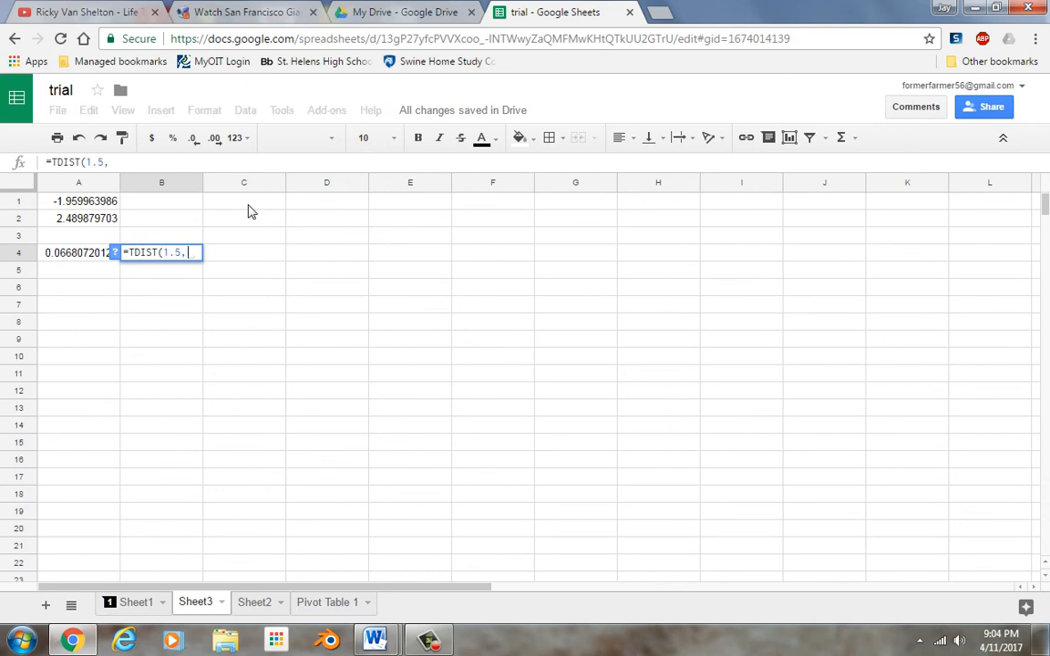
type("10")
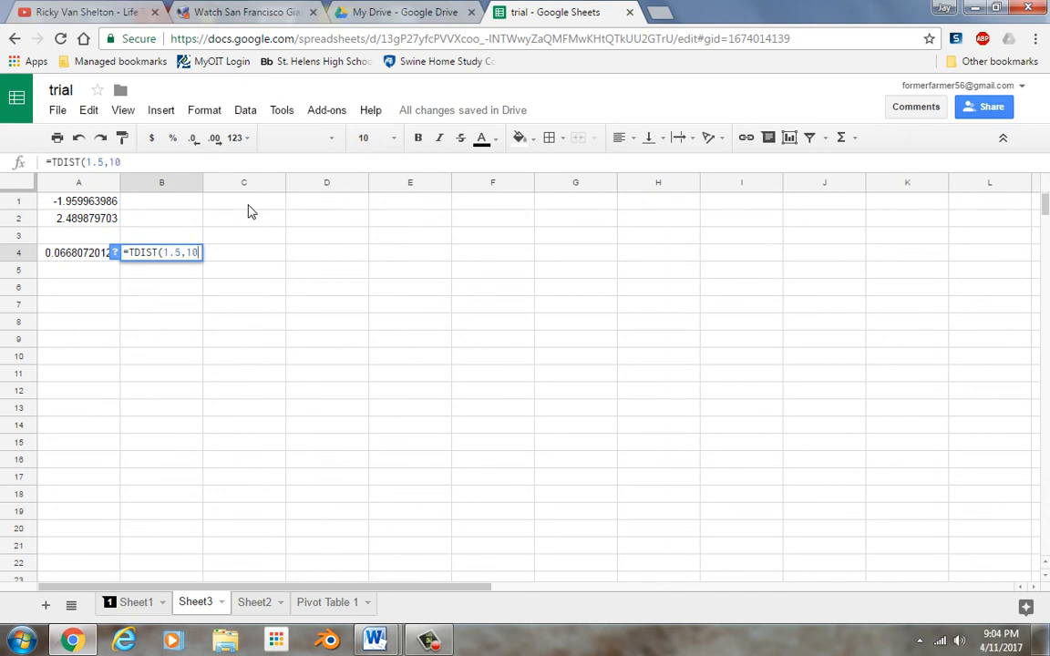
key("Return")
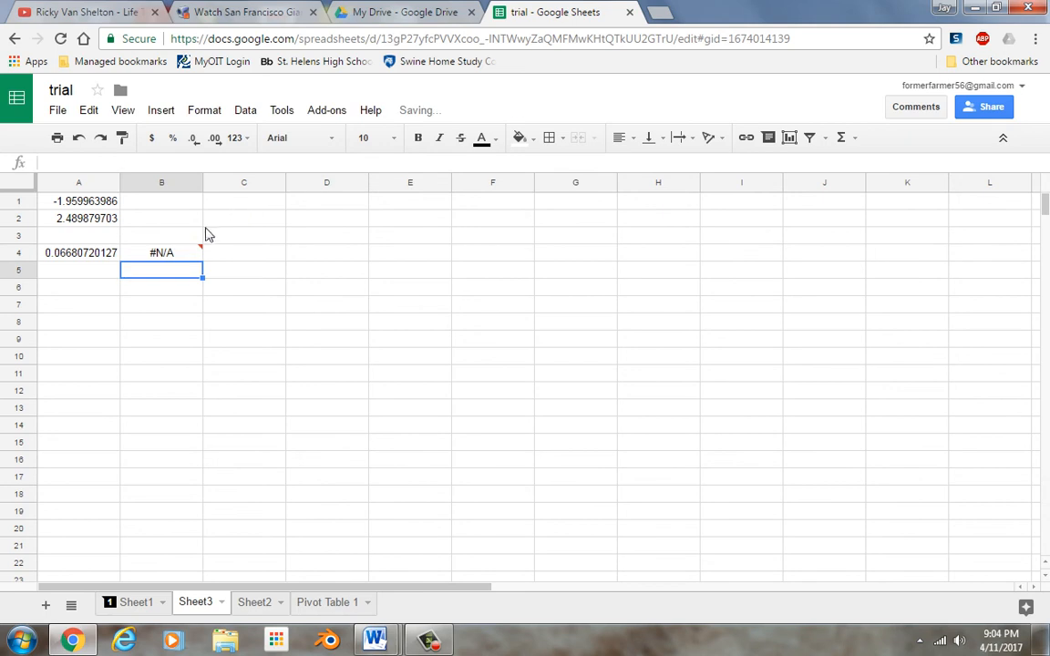
Step: Add a third argument of 1 to the TDIST formula in cell B4 for a one-tailed probability, giving =TDIST(1.5,10,1)
mouse_move(173, 253)
double_click(180, 258)
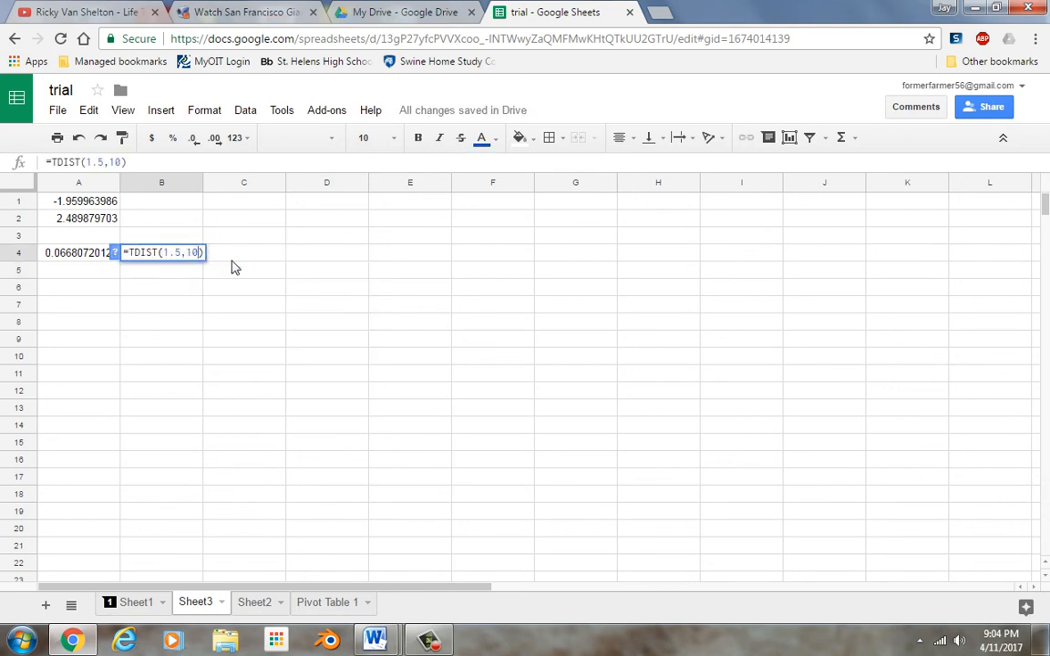
type(",1")
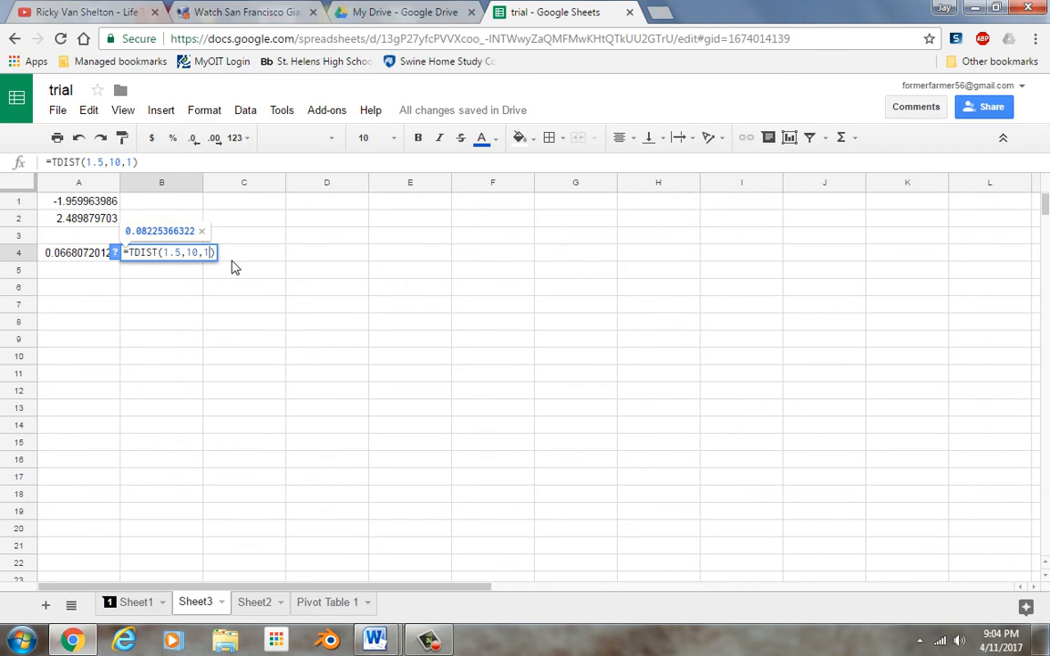
key("Return")
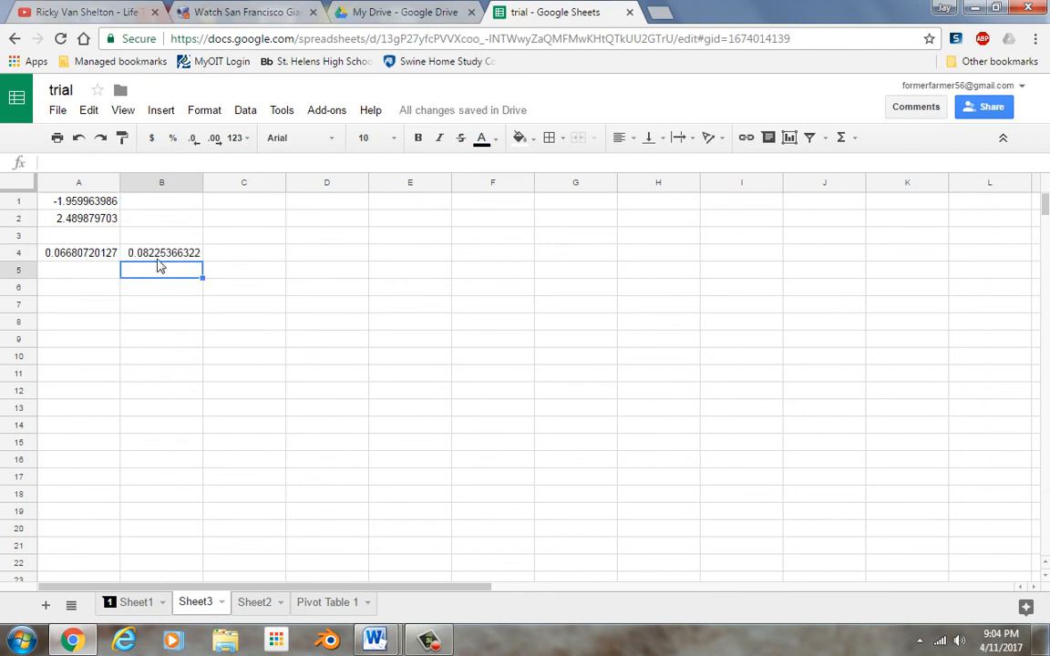
Step: Change the tails argument of the TDIST formula in cell B4 to 2 for a two-tailed probability
key("Up")
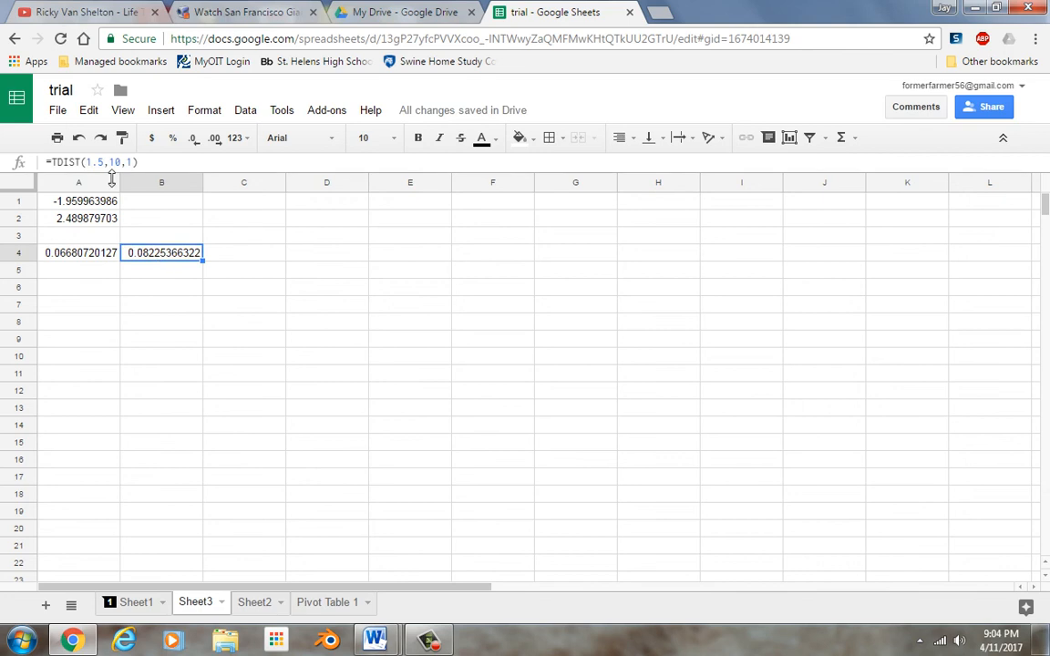
double_click(168, 262)
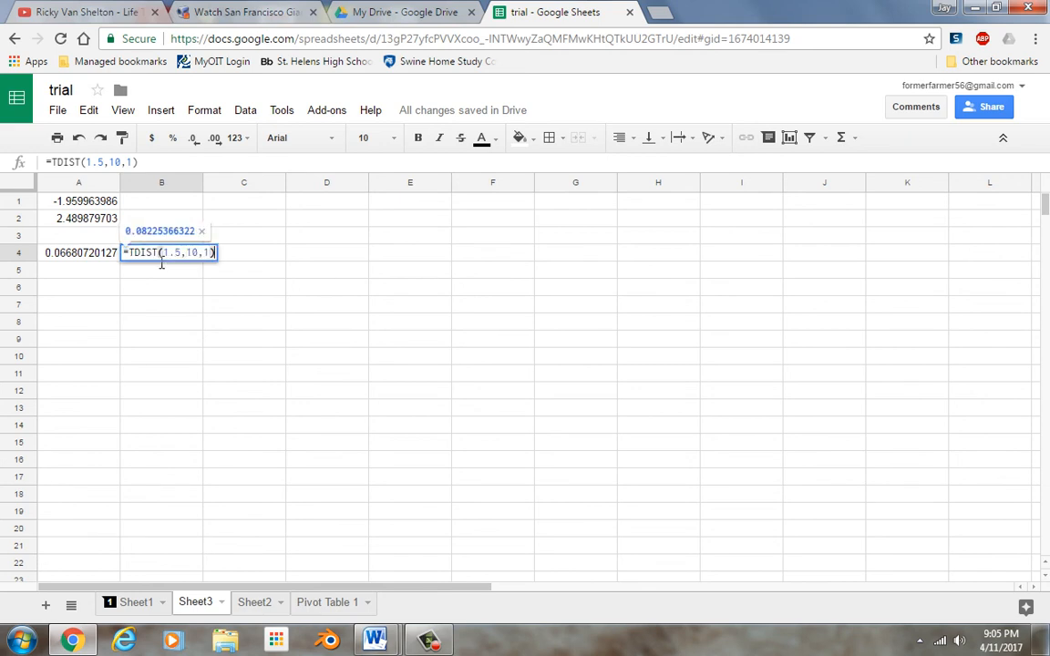
double_click(162, 262)
left_click(175, 261)
key("ctrl+a")
left_click(139, 260)
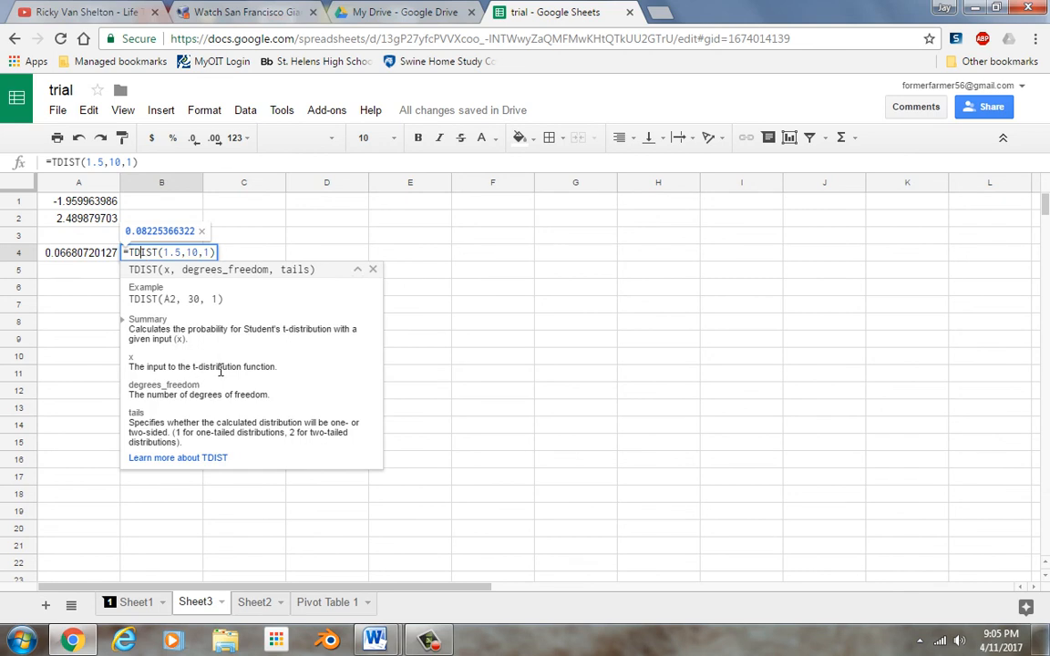
left_click(215, 254)
key("BackSpace")
type("2")
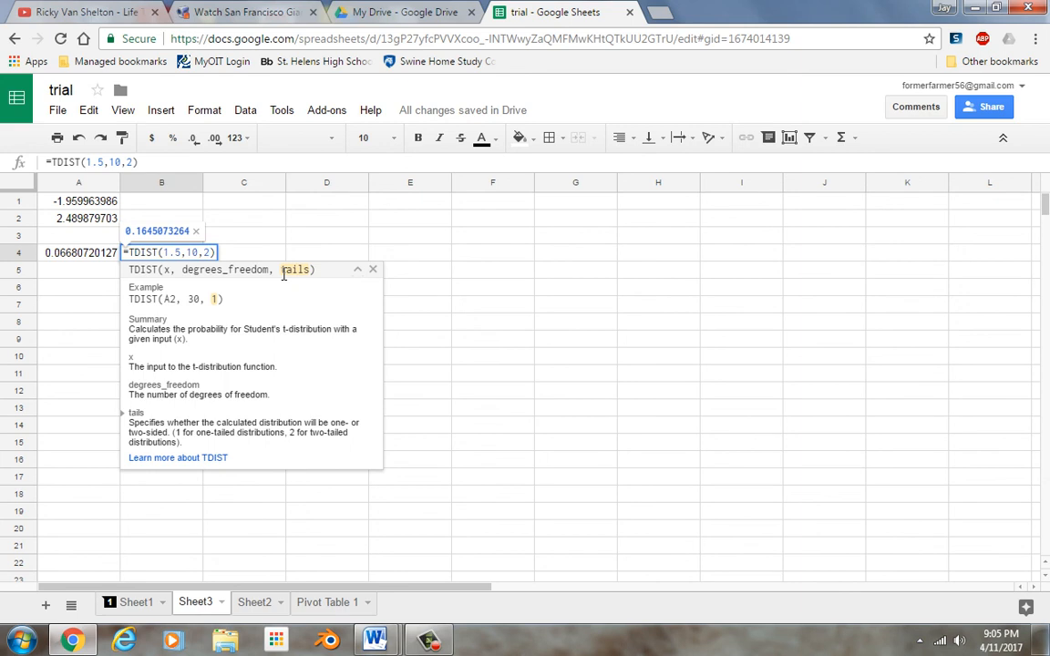
key("Return")
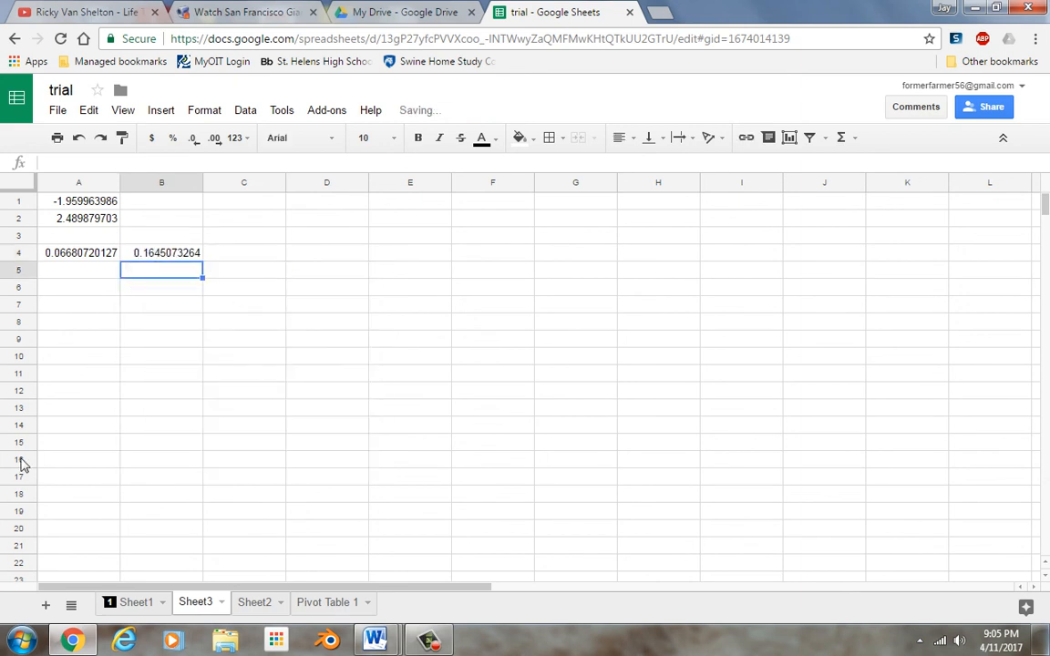
Step: Switch to Microsoft OneNote 2010, dismiss its activation wizard, and restore the window to a smaller size over the spreadsheet
left_click(22, 640)
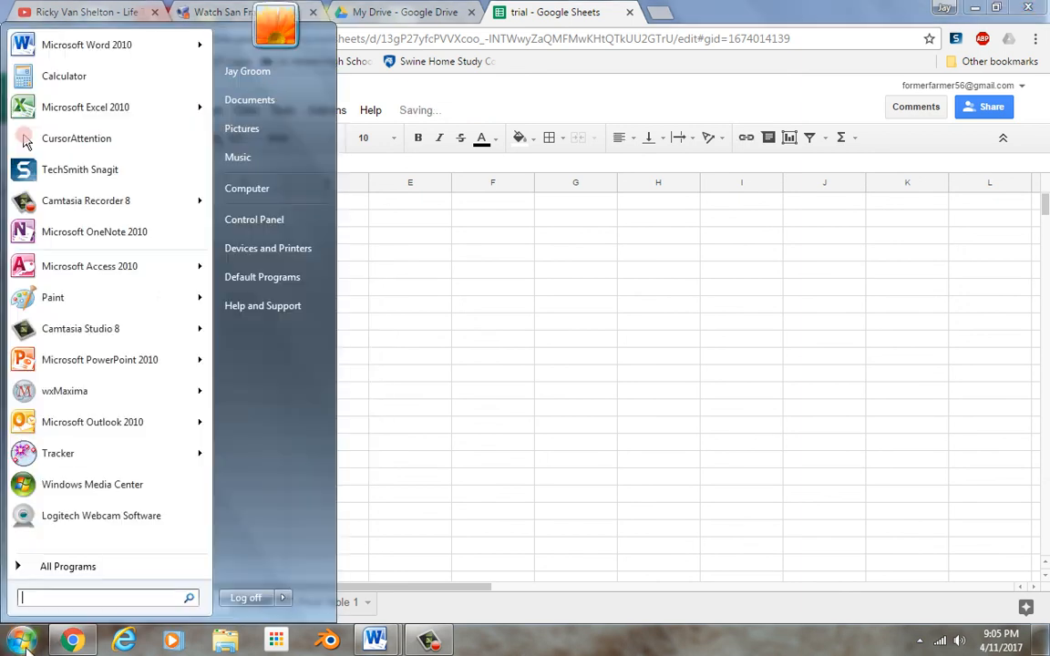
left_click(94, 234)
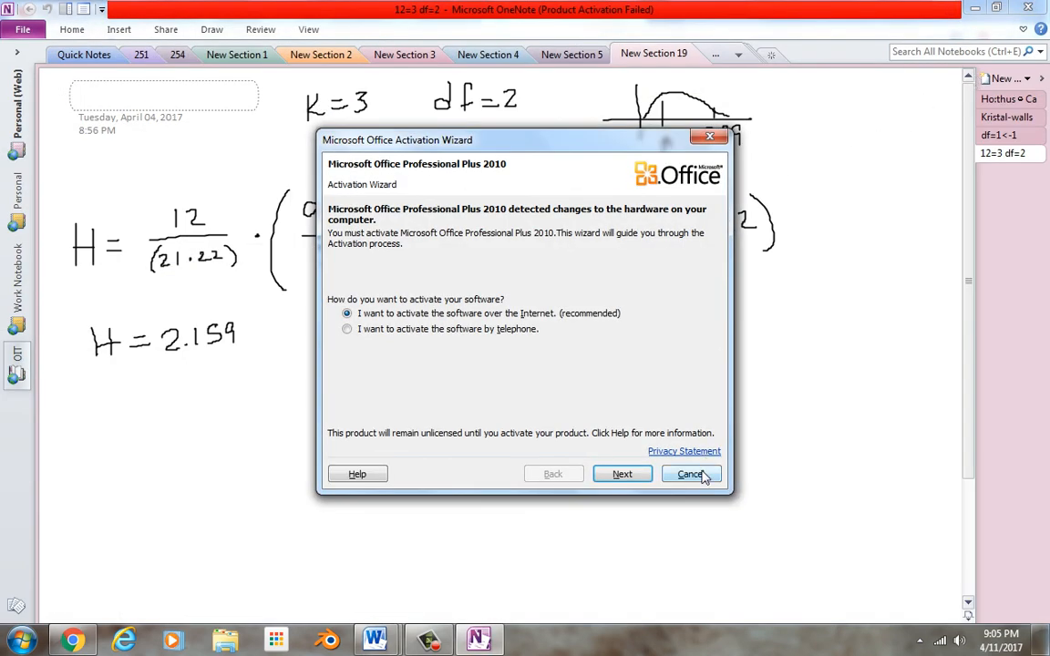
left_click(703, 478)
double_click(896, 11)
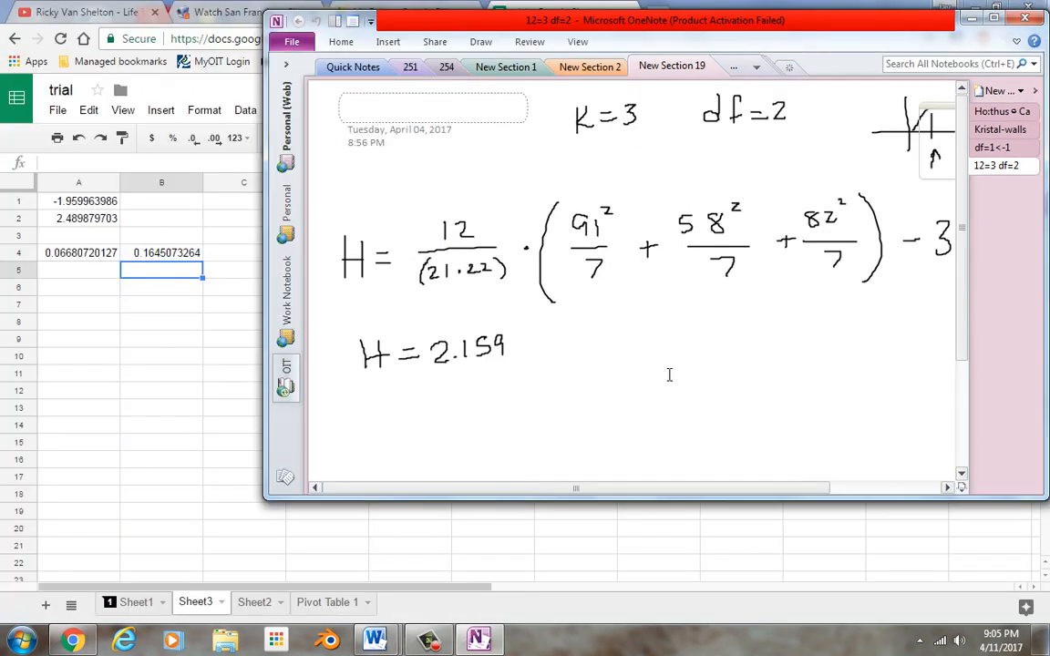
Step: Sketch a bell curve on a baseline beside H = 2.159, with a vertical line labelled 1.5 in the upper tail and another line in the lower tail
left_click(481, 41)
left_click(447, 82)
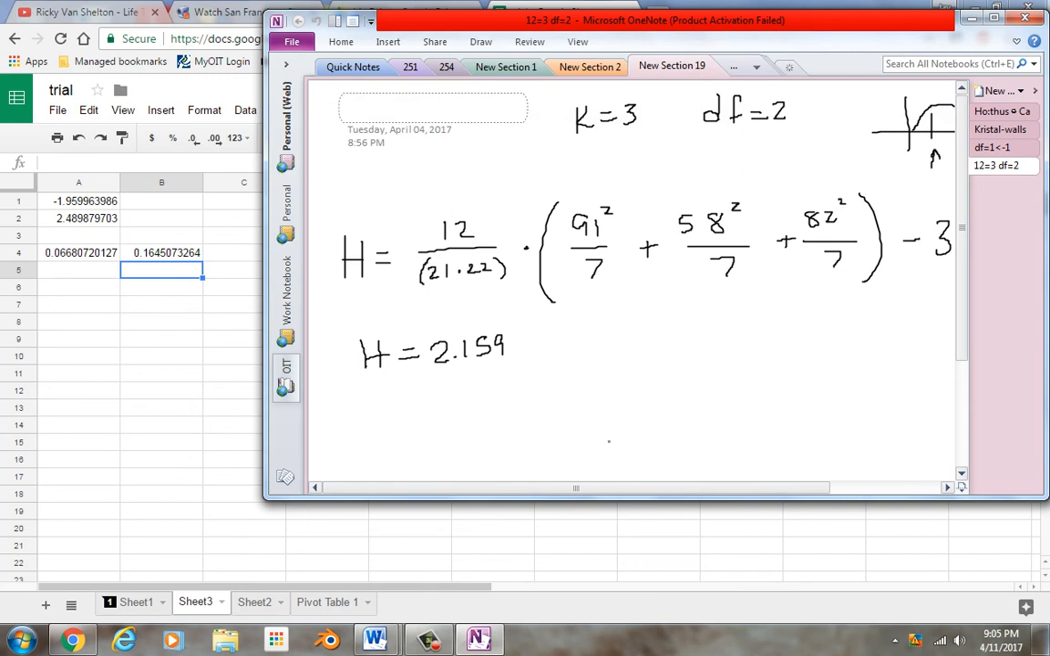
left_click_drag(562, 439, 870, 416)
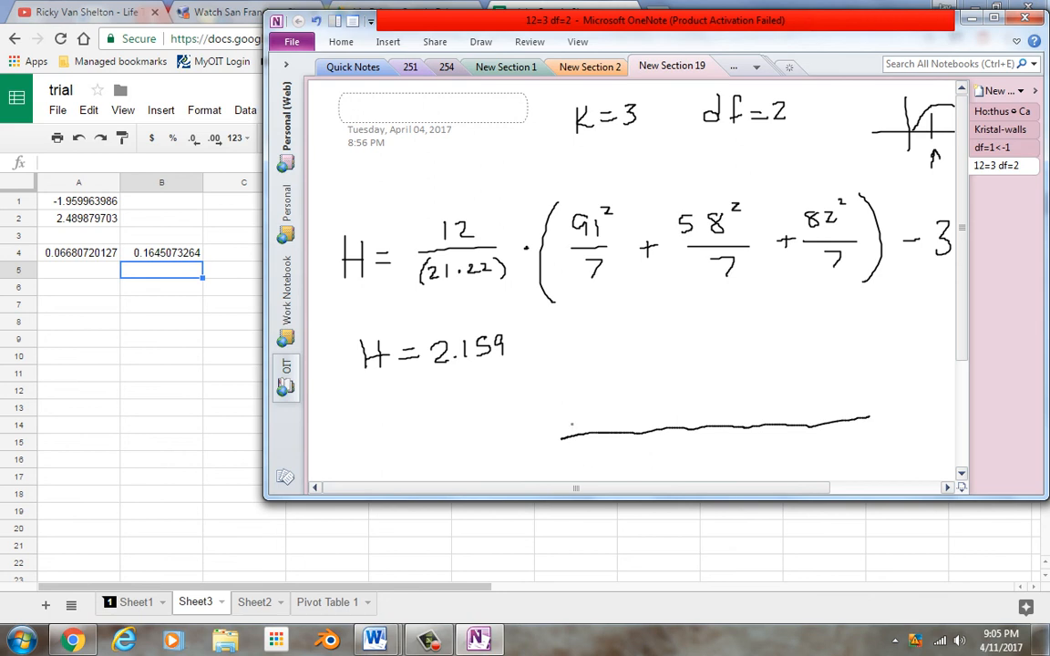
mouse_move(562, 436)
left_mouse_down()
mouse_move(598, 378)
mouse_move(674, 321)
mouse_move(740, 320)
mouse_move(861, 410)
left_mouse_up()
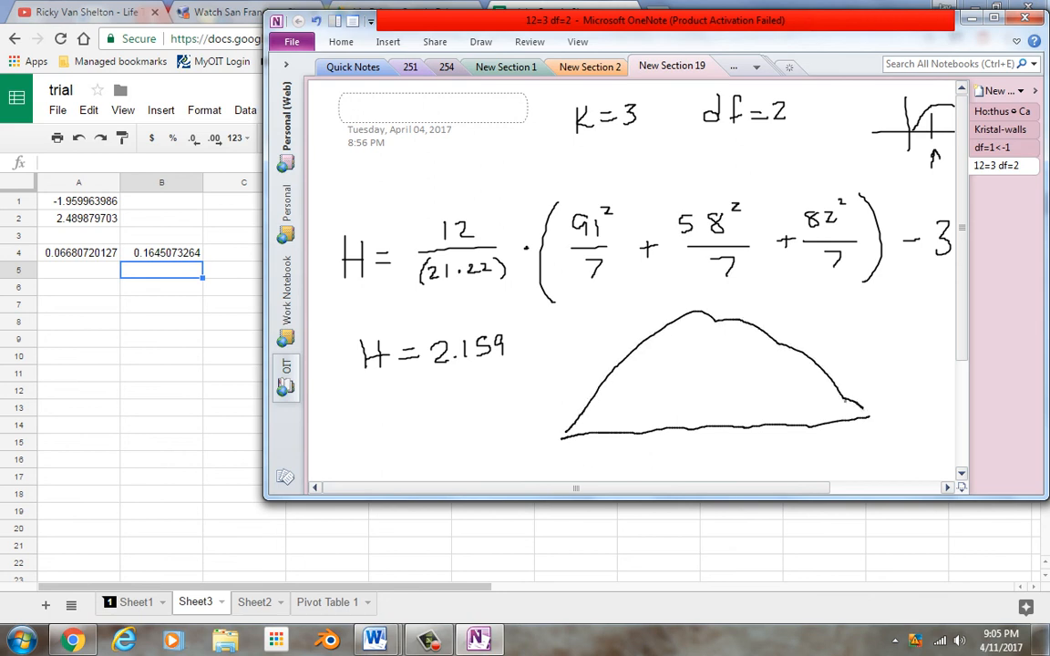
mouse_move(816, 360)
left_mouse_down()
mouse_move(820, 452)
mouse_move(841, 441)
left_mouse_up()
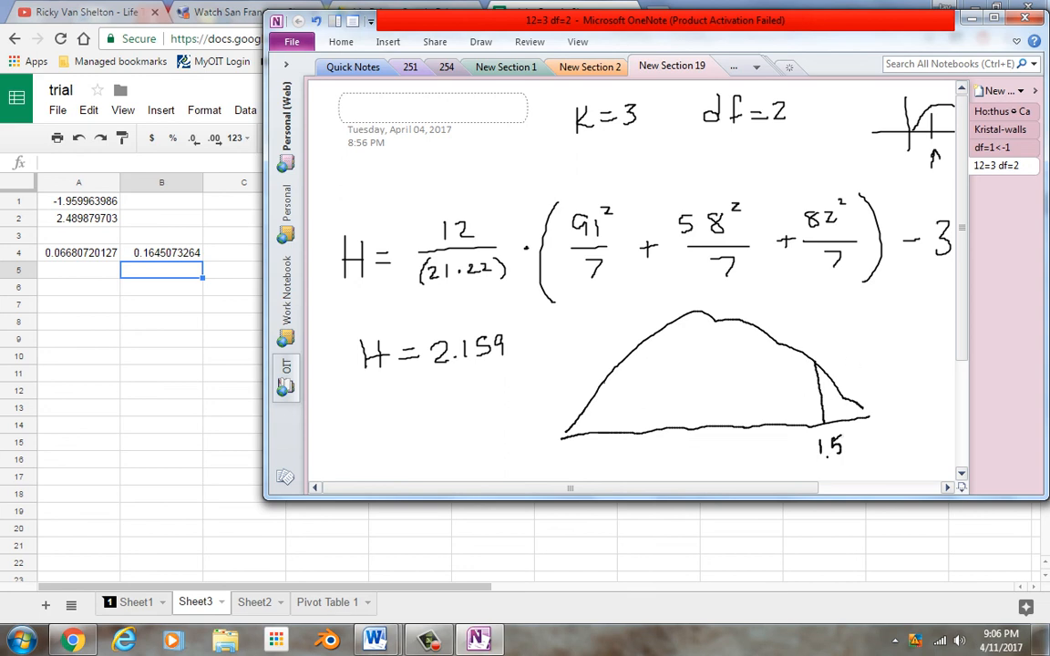
left_click_drag(605, 378, 608, 436)
left_click(167, 310)
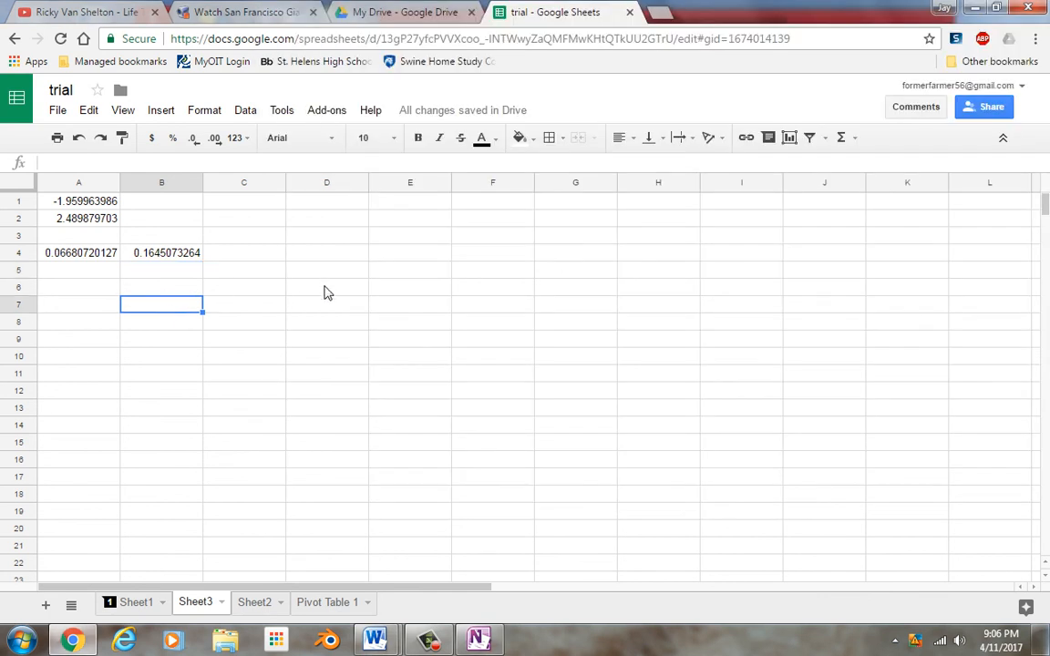
left_click(437, 644)
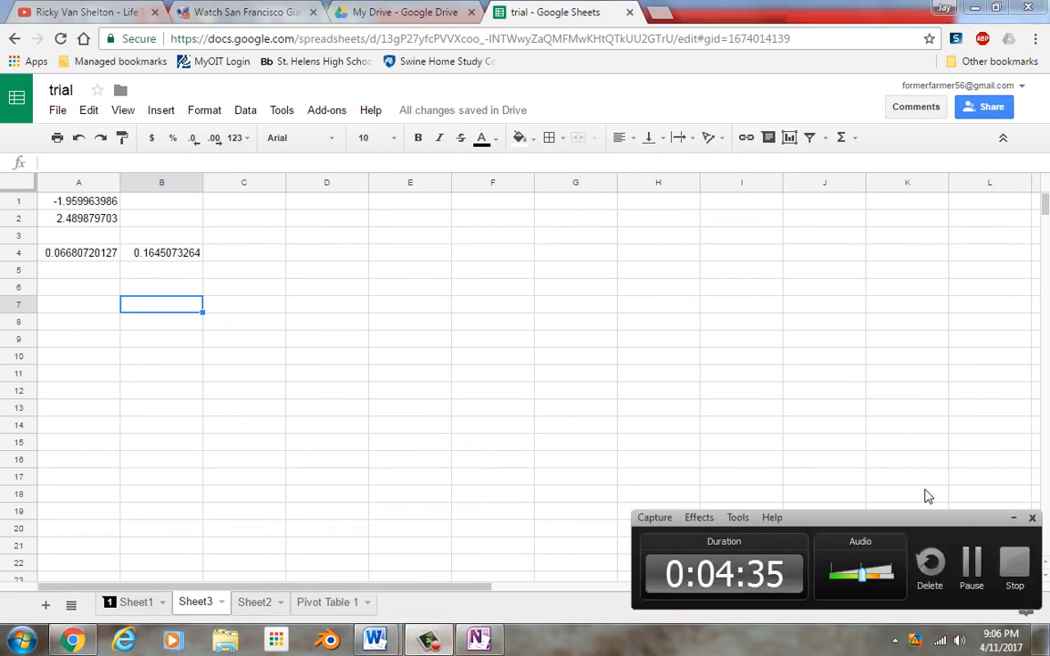